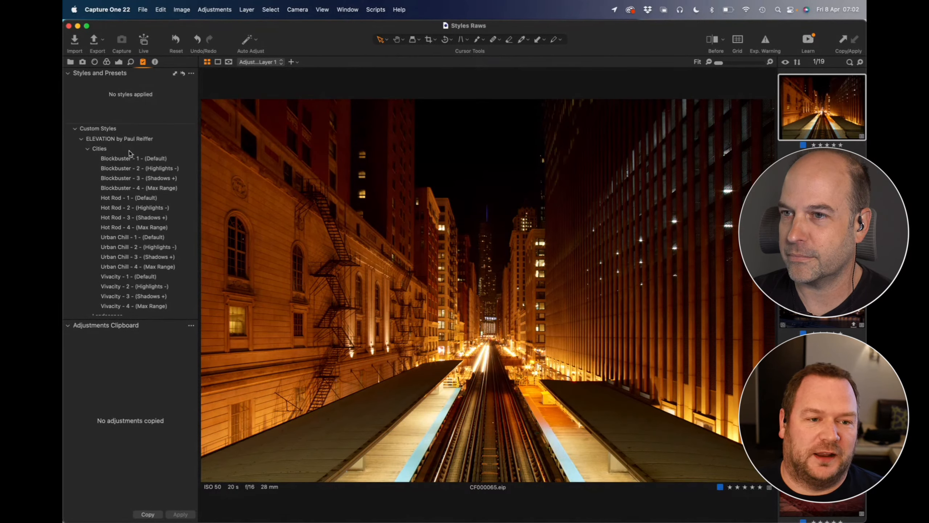
Apply the Blockbuster - 3 - (Shadows +) style from the Cities group to a new layer and show that layer's exposure adjustments.
{"action": "scroll", "coordinate": [129, 151], "scroll_direction": "down", "scroll_amount": 5}
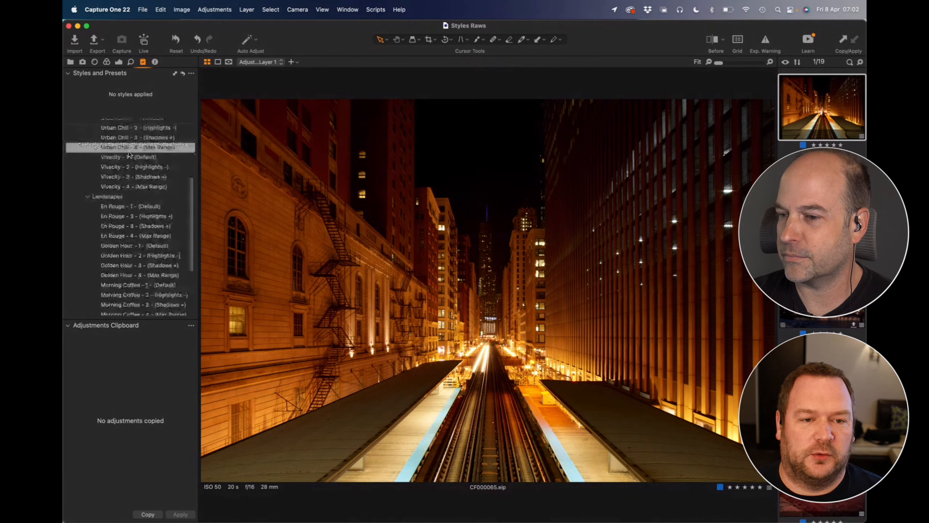
{"action": "scroll", "coordinate": [128, 155], "scroll_direction": "up", "scroll_amount": 1}
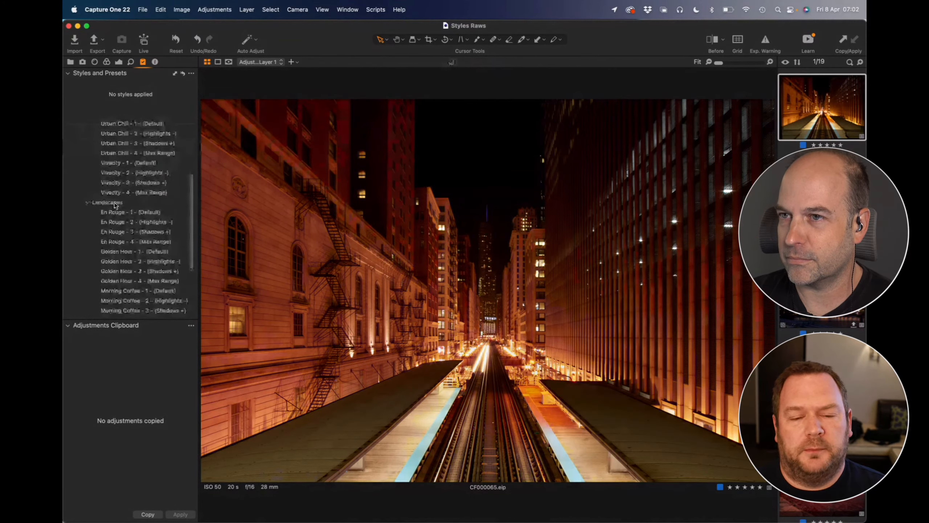
{"action": "scroll", "coordinate": [115, 205], "scroll_direction": "up", "scroll_amount": 1}
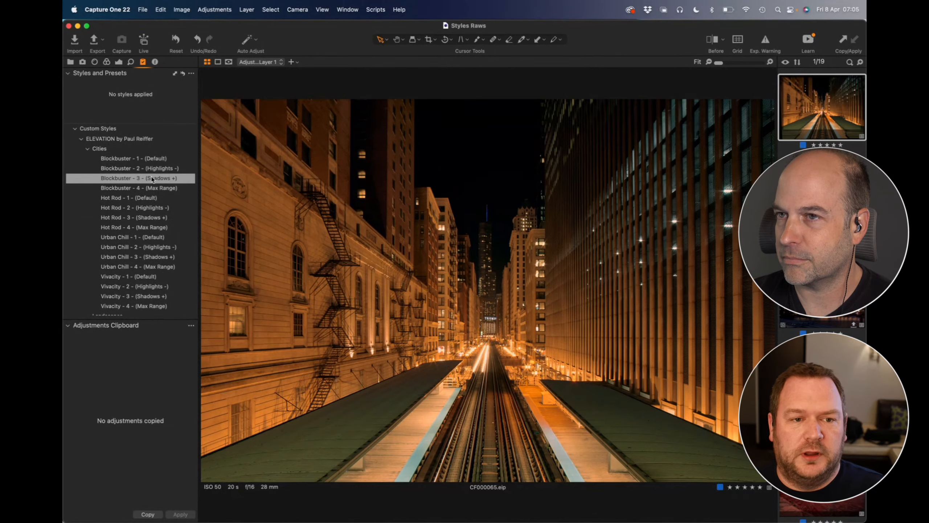
{"action": "left_click", "coordinate": [169, 179]}
{"action": "left_click", "coordinate": [168, 204]}
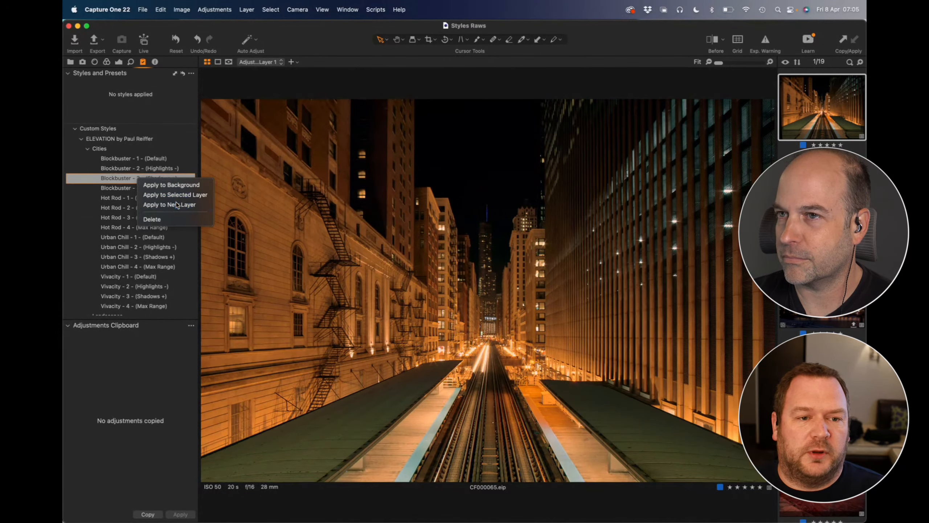
{"action": "left_click", "coordinate": [119, 62]}
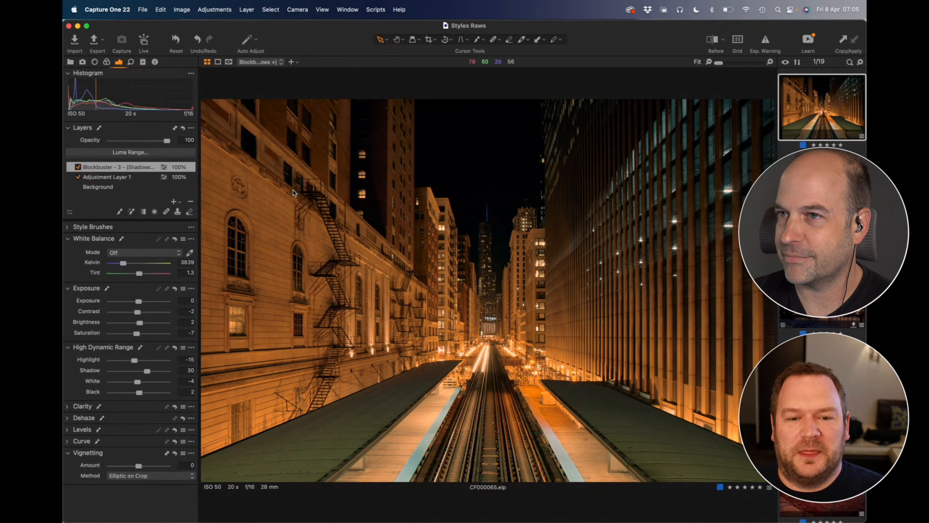
Compare the train track photo before and after the style in a split view, checking the street and building details up close.
{"action": "key", "text": "y"}
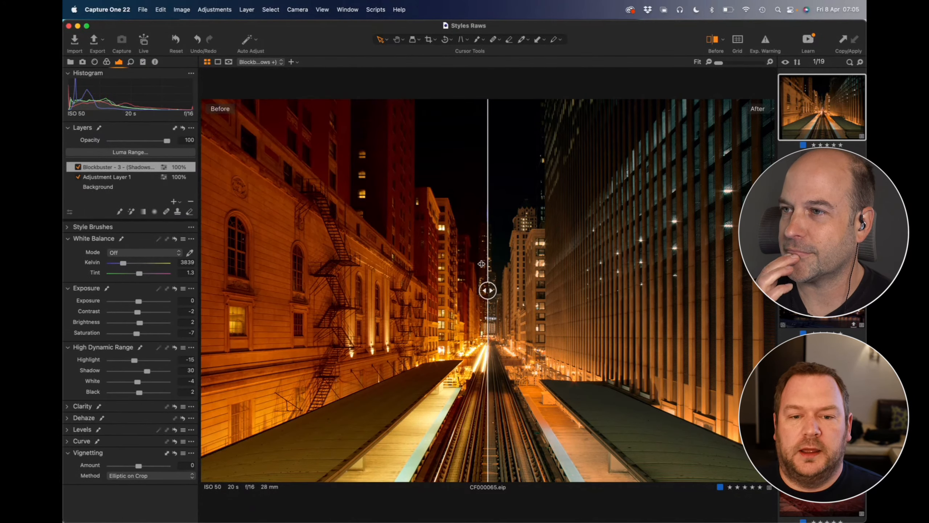
{"action": "left_click_drag", "start_coordinate": [487, 291], "coordinate": [202, 304]}
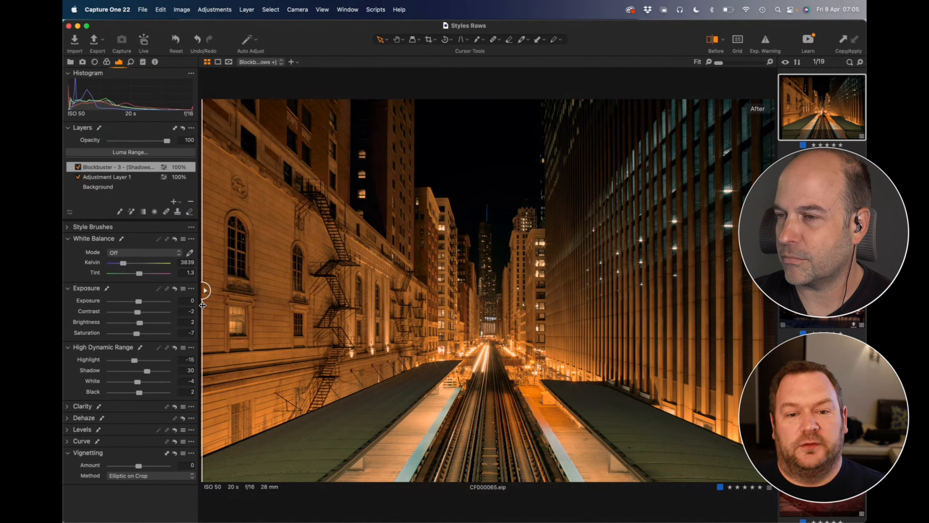
{"action": "left_click_drag", "start_coordinate": [202, 304], "coordinate": [492, 338]}
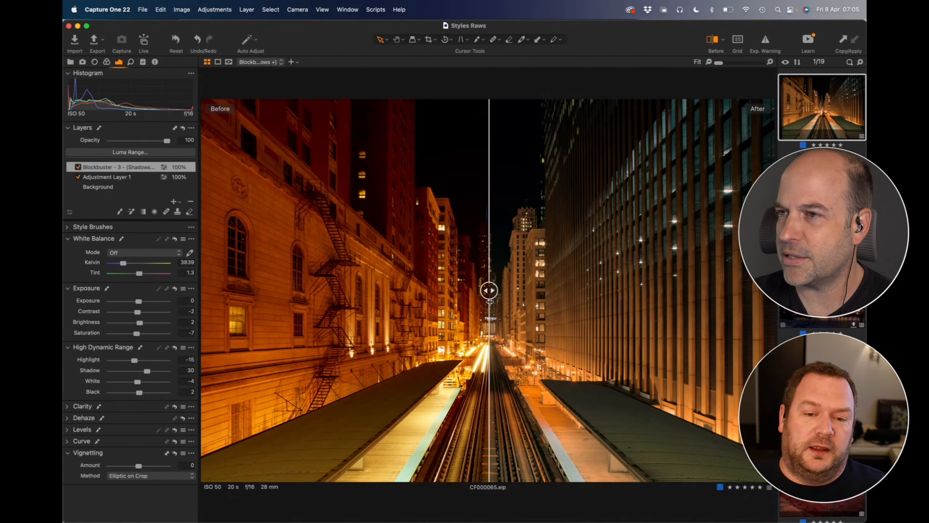
{"action": "left_click_drag", "start_coordinate": [490, 292], "coordinate": [435, 291]}
{"action": "key", "text": "z"}
{"action": "left_click_drag", "start_coordinate": [525, 311], "coordinate": [438, 382]}
{"action": "left_click_drag", "start_coordinate": [436, 295], "coordinate": [378, 335]}
{"action": "left_click", "coordinate": [517, 341], "text": "alt"}
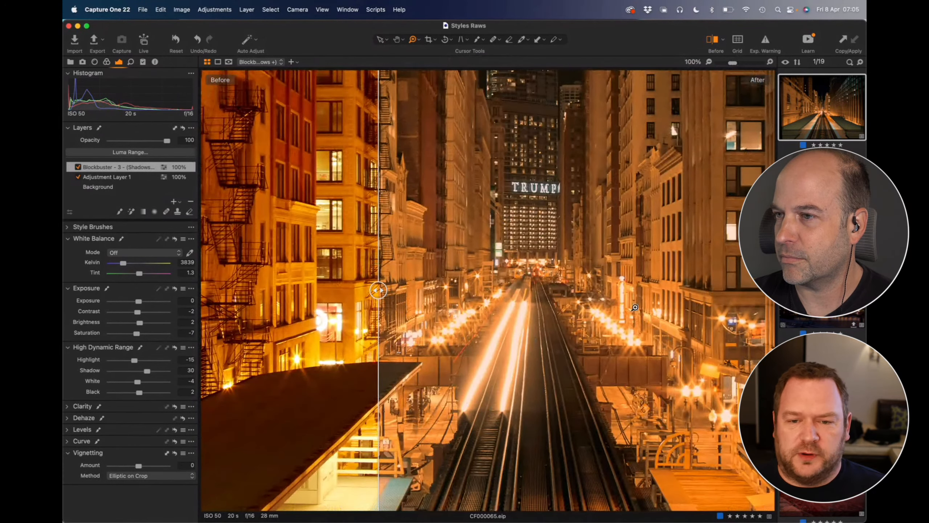
{"action": "left_click_drag", "start_coordinate": [378, 290], "coordinate": [327, 290]}
{"action": "left_click", "coordinate": [489, 308], "text": "alt"}
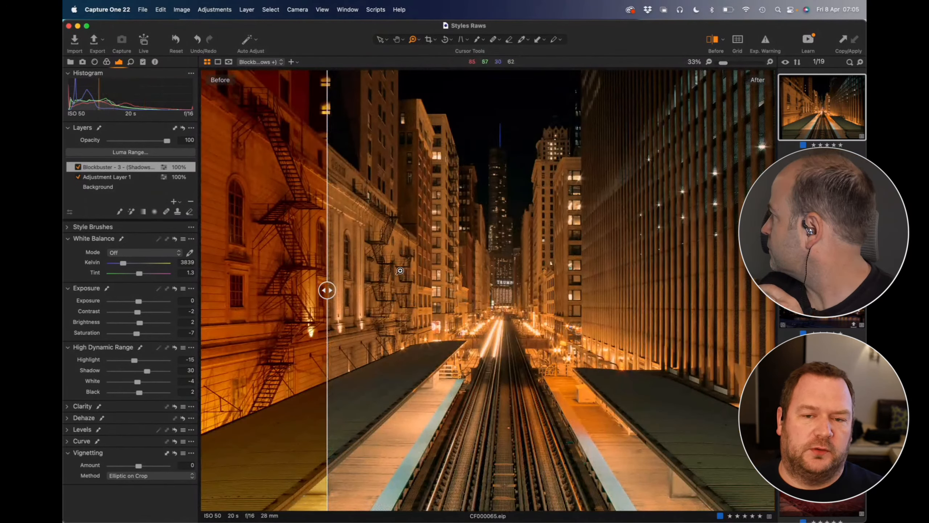
Switch off the Blockbuster - 3 - (Shadows +) layer.
{"action": "left_click", "coordinate": [143, 62]}
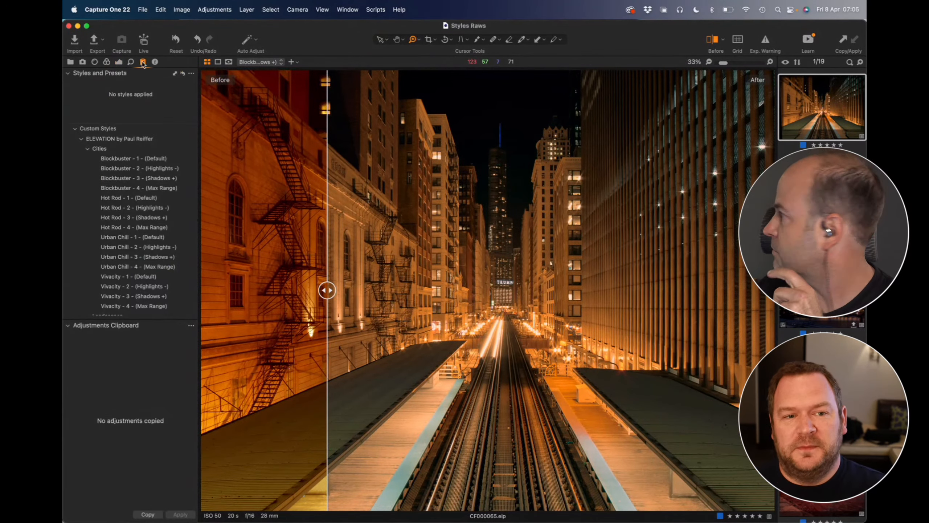
{"action": "left_click", "coordinate": [119, 63]}
{"action": "left_click", "coordinate": [77, 167]}
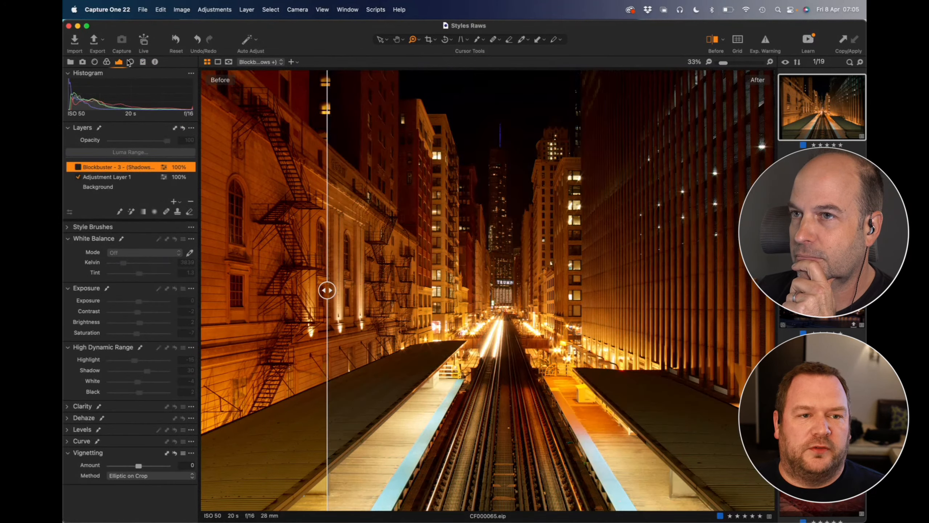
Preview the Blockbuster - 3 - (Shadows +) style on the train track photo and bring up its options for applying to a layer.
{"action": "left_click", "coordinate": [142, 62]}
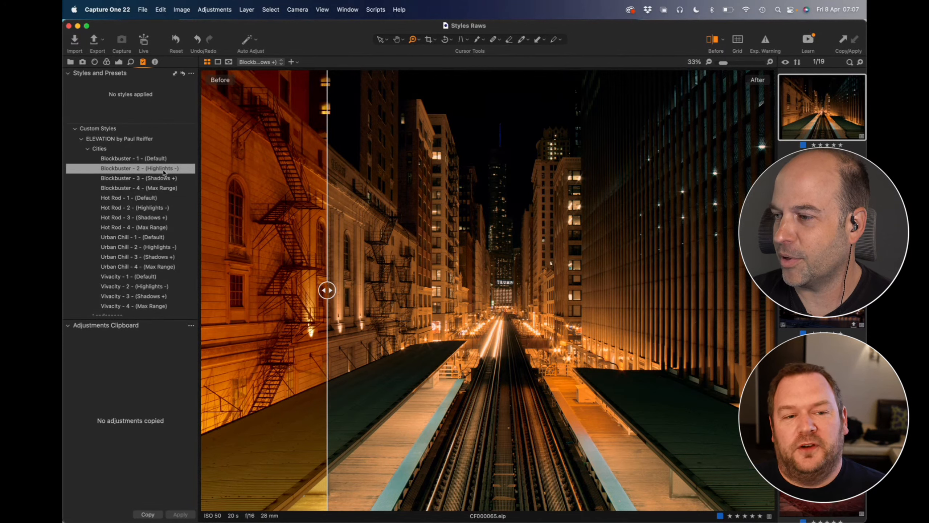
{"action": "left_click", "coordinate": [164, 179]}
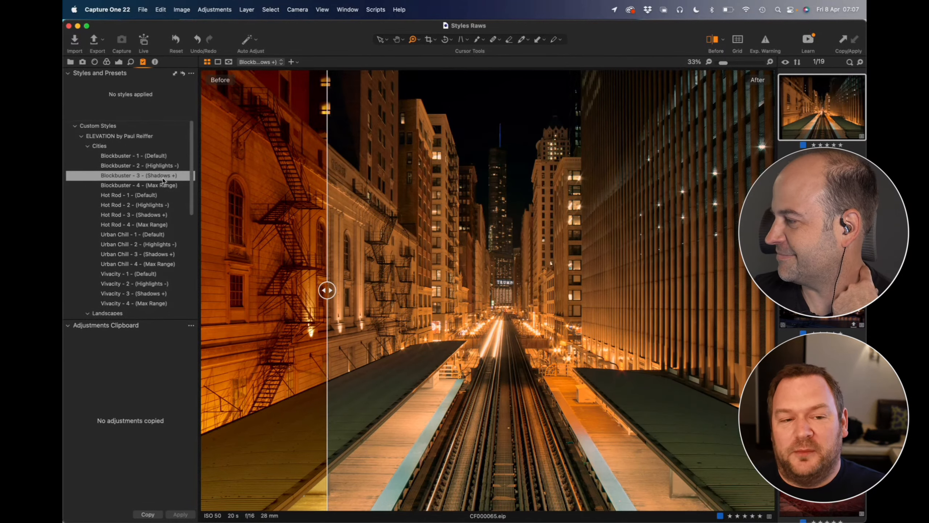
{"action": "right_click", "coordinate": [161, 175]}
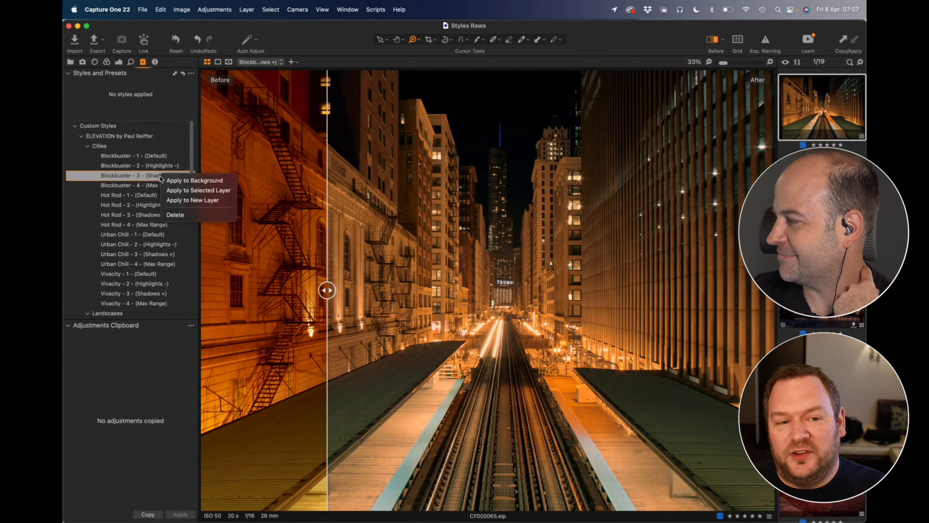
{"action": "left_click", "coordinate": [201, 200]}
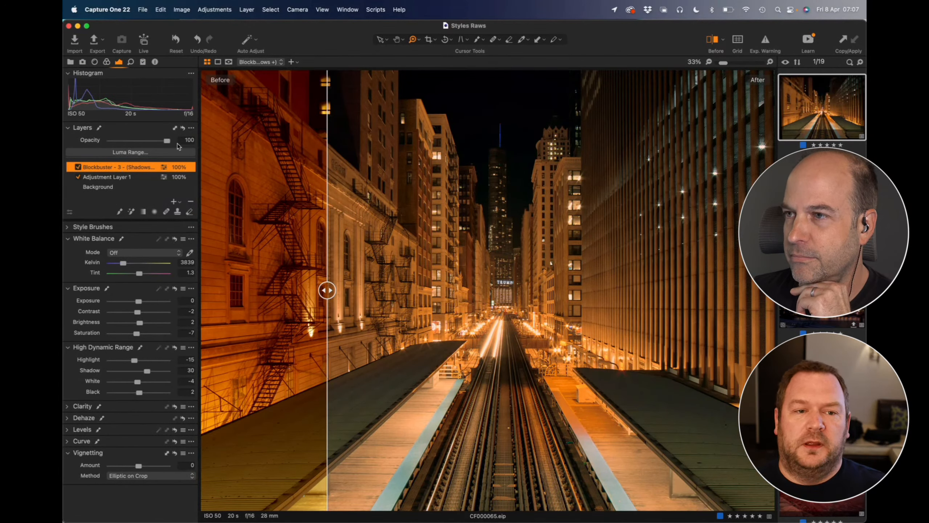
Set the Blockbuster - 3 layer's opacity to 56, its contrast to 14 and its saturation to 4.
{"action": "left_click_drag", "start_coordinate": [166, 140], "coordinate": [142, 142]}
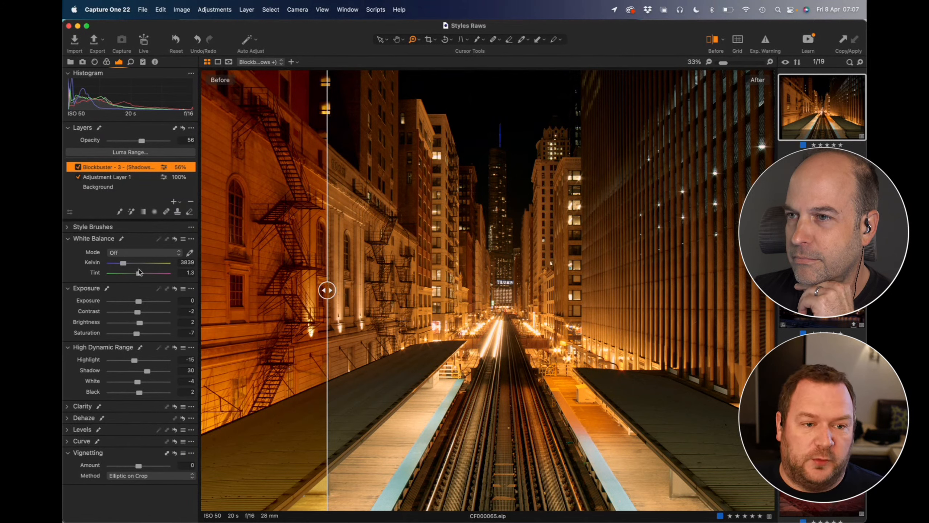
{"action": "left_click_drag", "start_coordinate": [138, 312], "coordinate": [140, 335]}
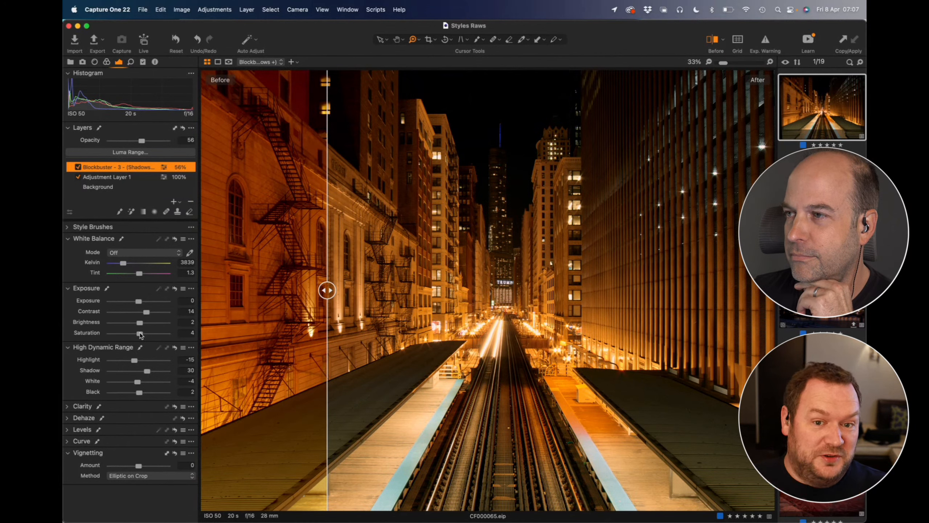
{"action": "right_click", "coordinate": [131, 167]}
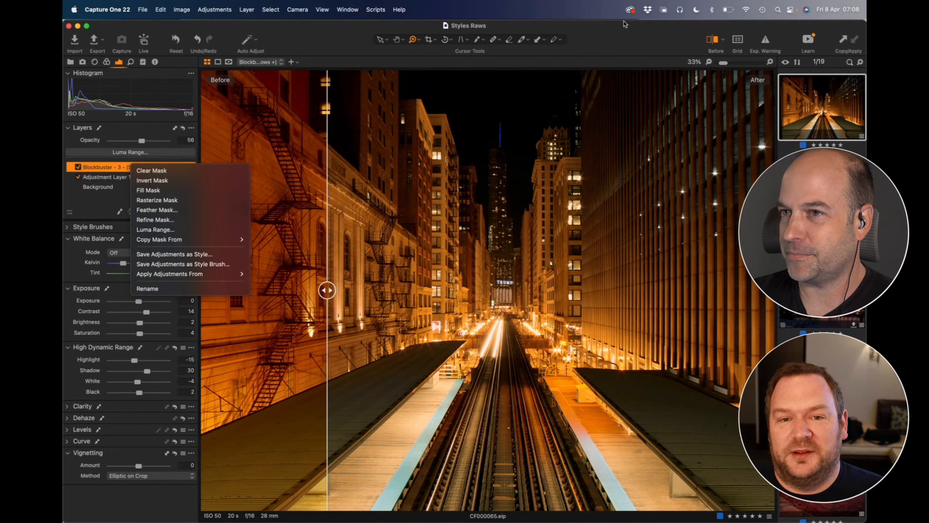
{"action": "left_click", "coordinate": [627, 38]}
Apply the Vivacity - 1 - (Default) style to a new layer on the spiral bridge night photo CF003483.
{"action": "left_click", "coordinate": [822, 201]}
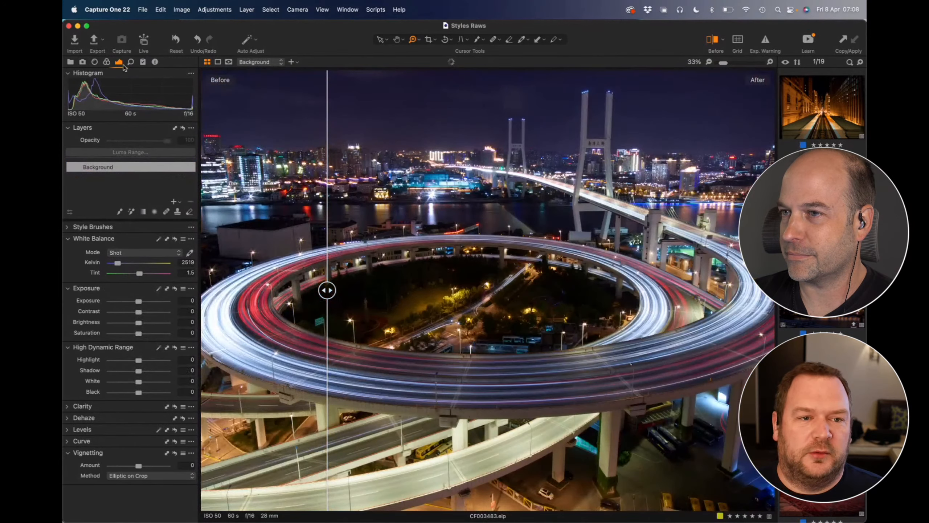
{"action": "left_click", "coordinate": [143, 62]}
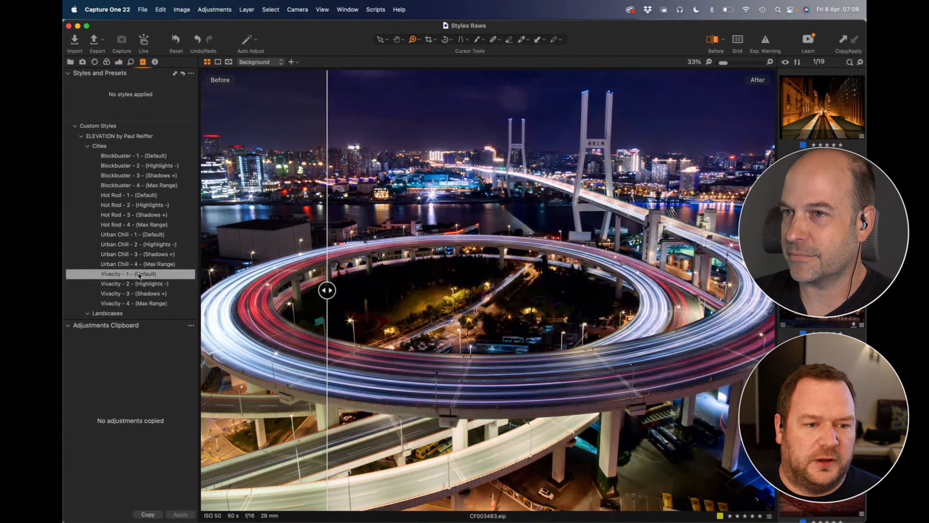
{"action": "right_click", "coordinate": [140, 275]}
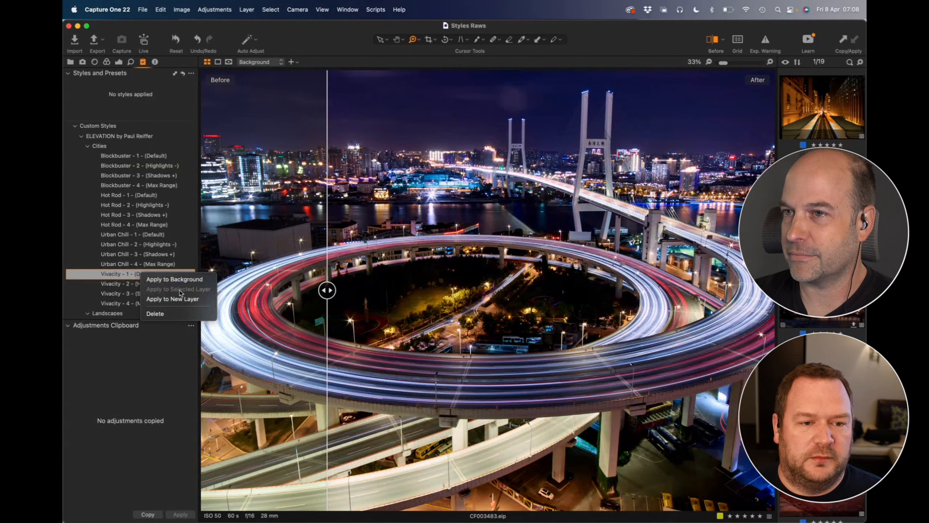
{"action": "left_click", "coordinate": [172, 299]}
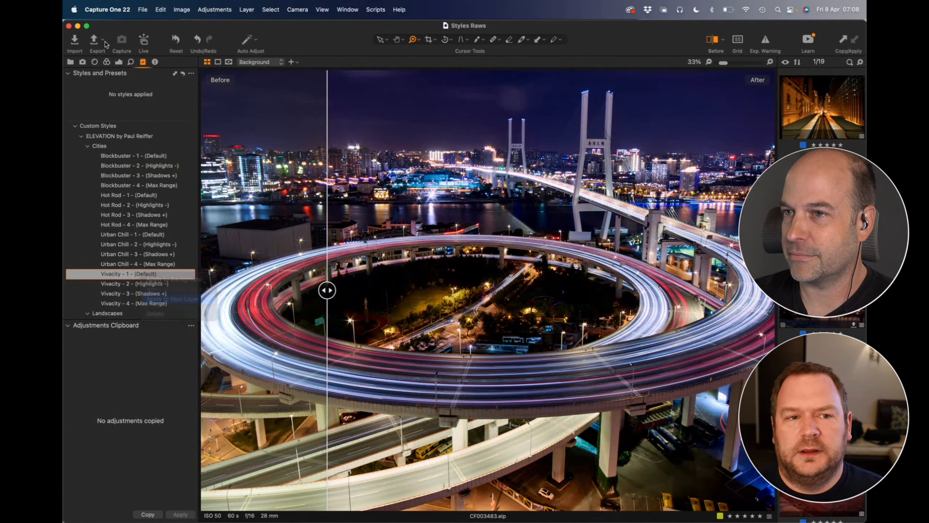
Examine the Vivacity layer's advanced Color Editor ranges and Color Balance settings, including the blue range.
{"action": "left_click", "coordinate": [106, 62]}
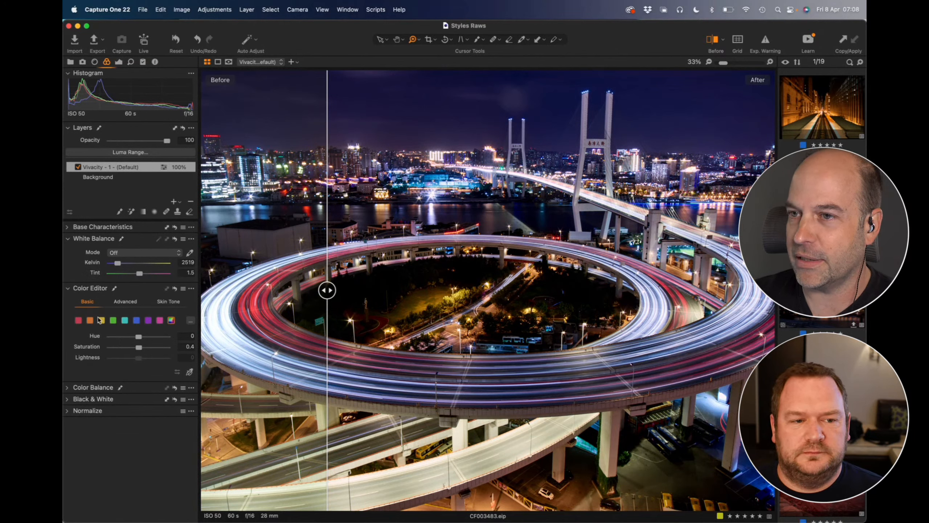
{"action": "left_click", "coordinate": [129, 304]}
{"action": "scroll", "coordinate": [118, 464], "scroll_direction": "down", "scroll_amount": 3}
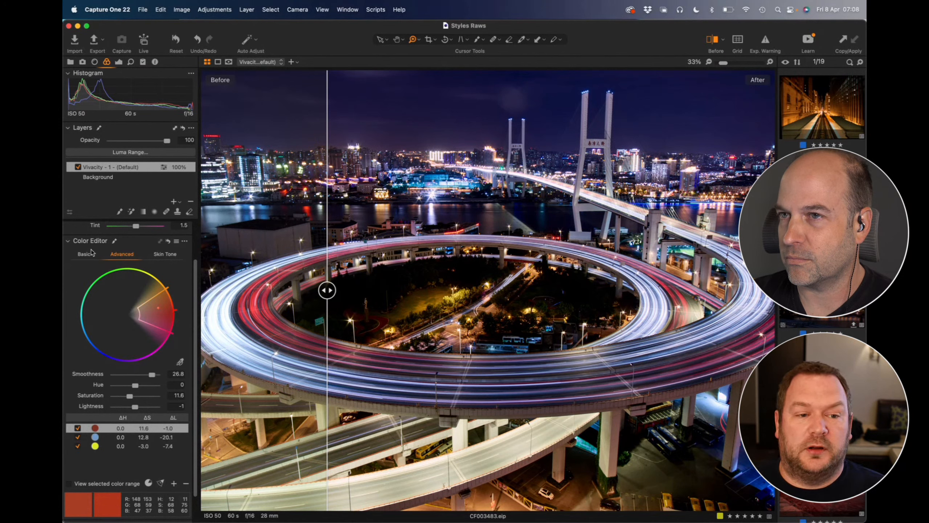
{"action": "scroll", "coordinate": [110, 270], "scroll_direction": "down", "scroll_amount": 2}
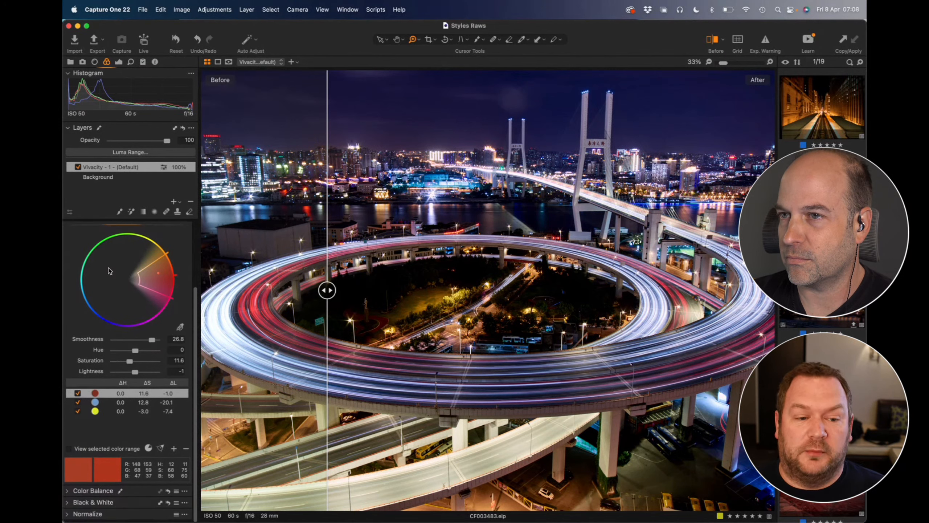
{"action": "left_click", "coordinate": [73, 494]}
{"action": "scroll", "coordinate": [109, 479], "scroll_direction": "down", "scroll_amount": 5}
{"action": "scroll", "coordinate": [109, 475], "scroll_direction": "up", "scroll_amount": 5}
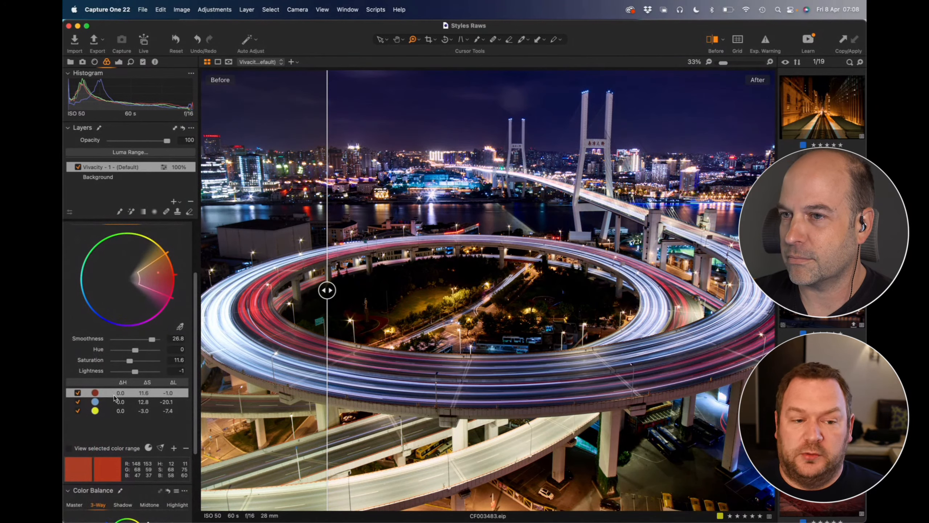
{"action": "scroll", "coordinate": [115, 397], "scroll_direction": "up", "scroll_amount": 2}
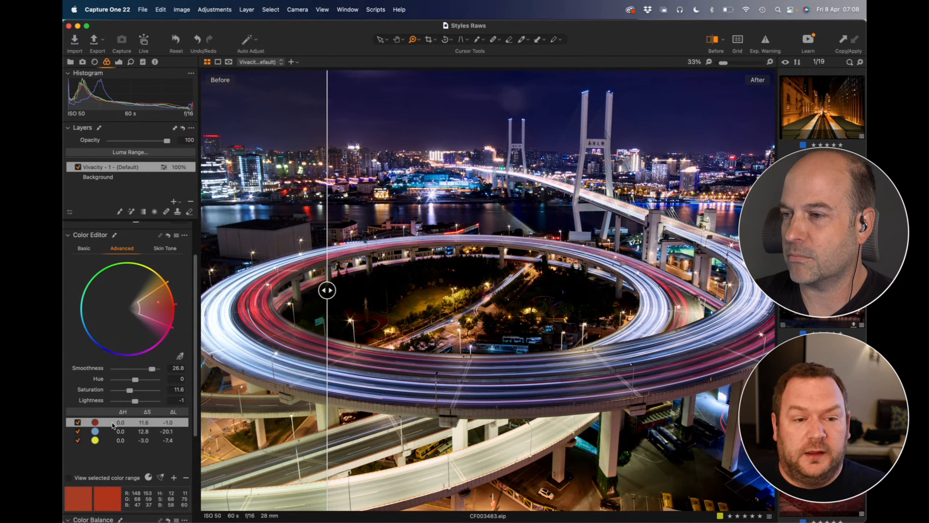
{"action": "left_click", "coordinate": [104, 434]}
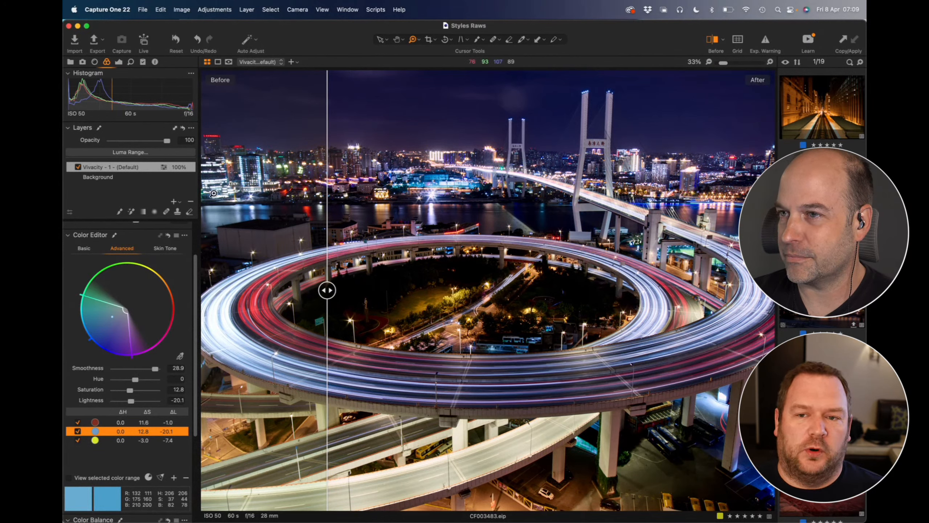
Return to the train track photo CF000065 and delete its Blockbuster - 3 - (Shadows +) layer.
{"action": "left_click", "coordinate": [825, 113]}
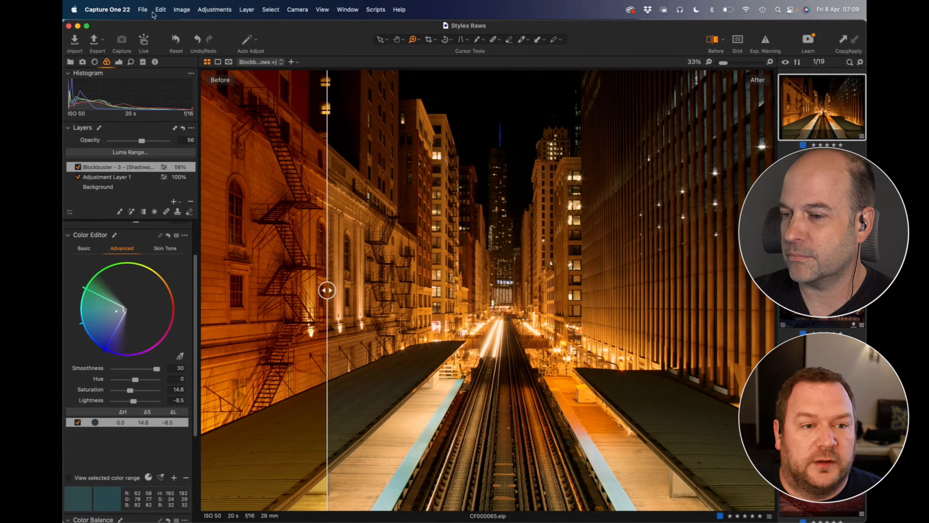
{"action": "left_click", "coordinate": [143, 61]}
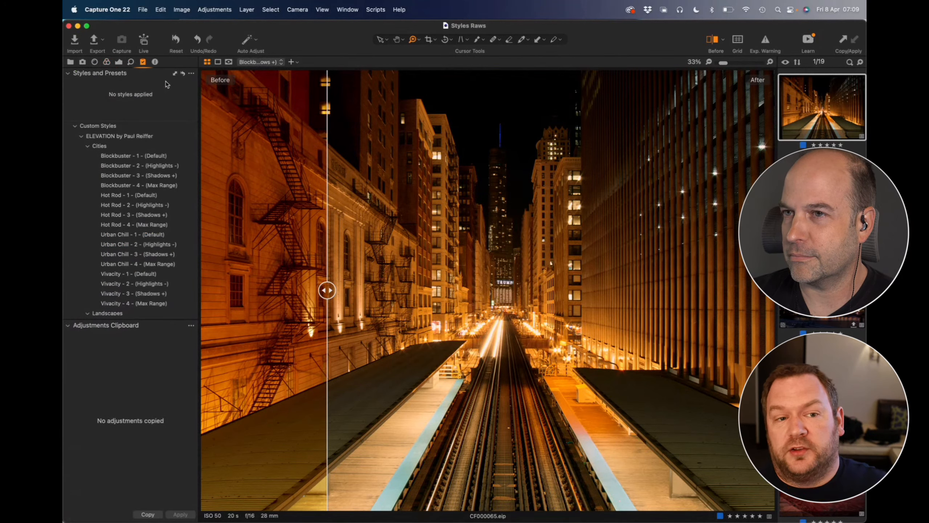
{"action": "left_click", "coordinate": [118, 62]}
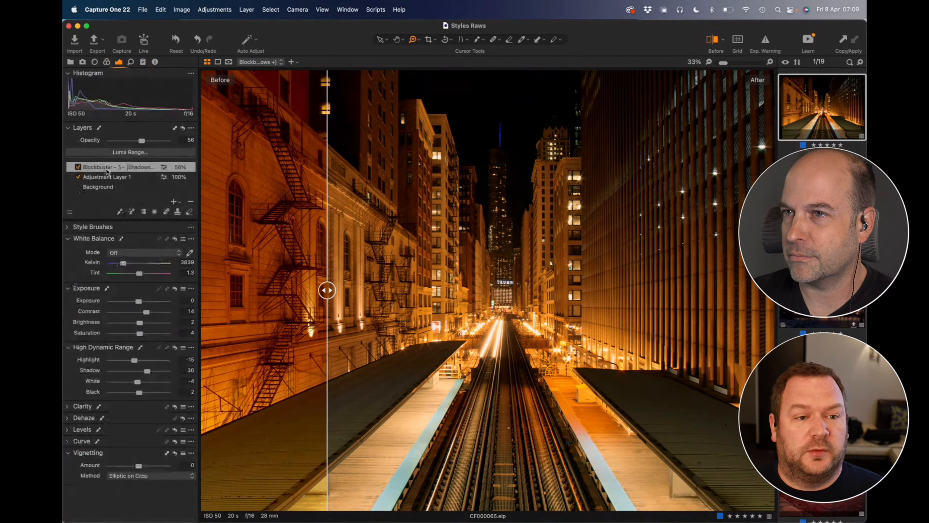
{"action": "left_click", "coordinate": [191, 204]}
Apply the Blockbuster - 3 - (Shadows +) style directly to the train track photo without creating a new layer.
{"action": "left_click", "coordinate": [143, 62]}
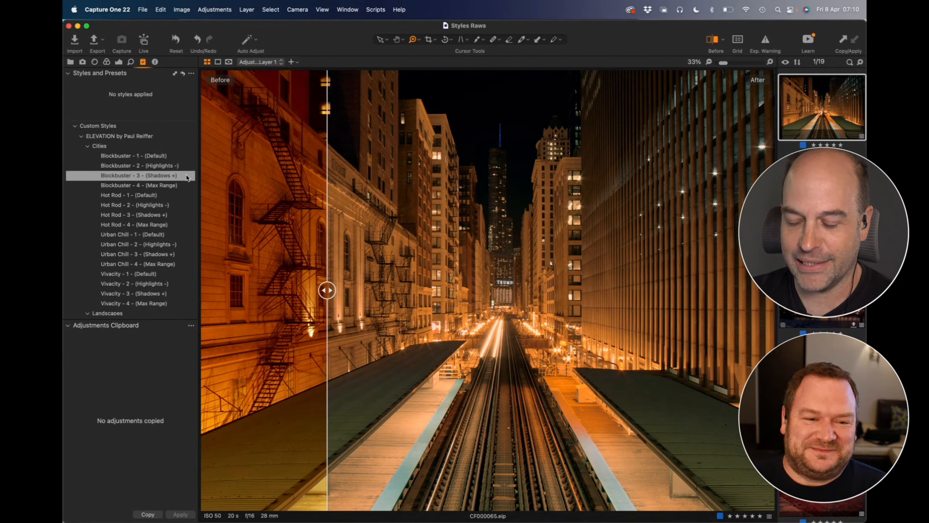
{"action": "left_click", "coordinate": [185, 176]}
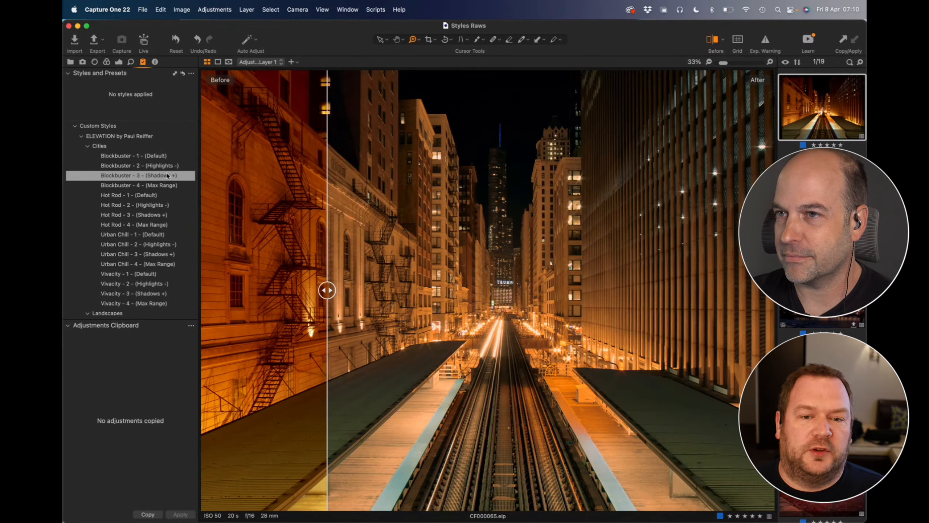
{"action": "left_click", "coordinate": [167, 176]}
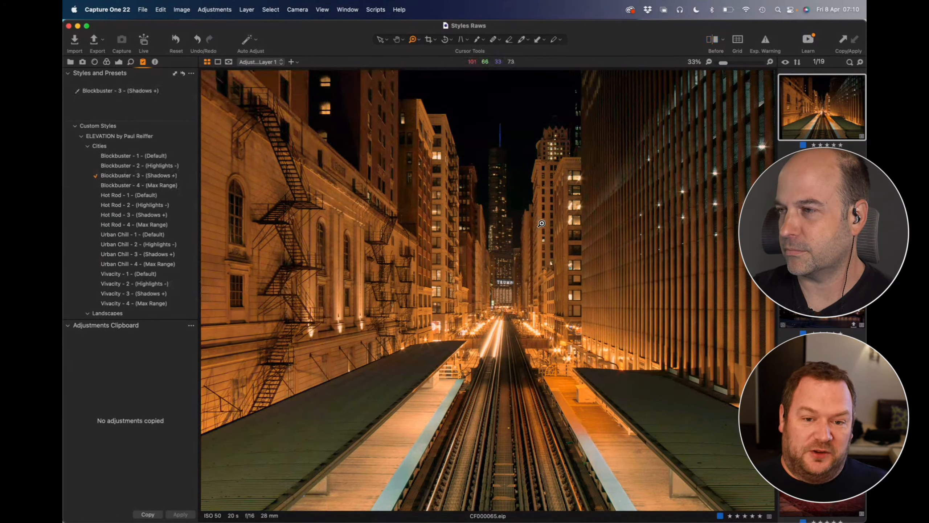
Compare the train track photo before and after the style in split view, moving the divider across to the building on the opposite side.
{"action": "key", "text": "shift+y"}
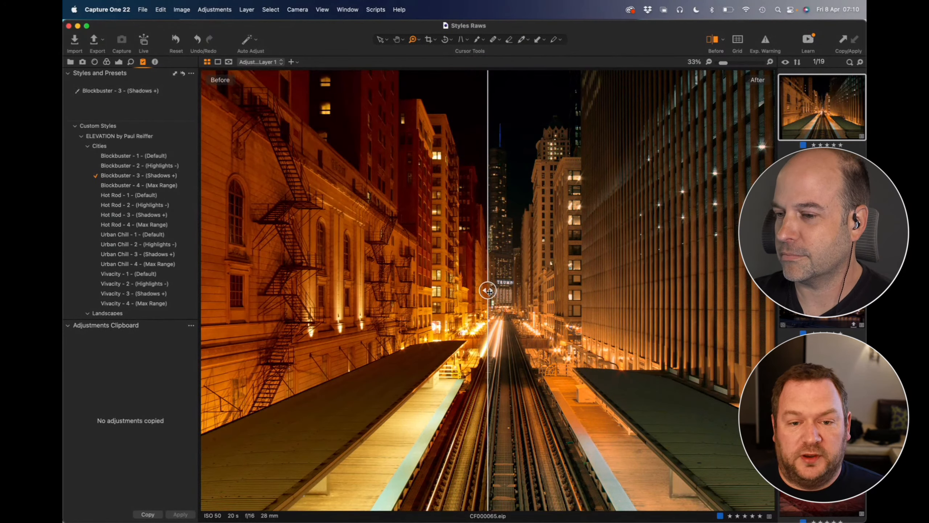
{"action": "left_click_drag", "start_coordinate": [489, 293], "coordinate": [582, 307]}
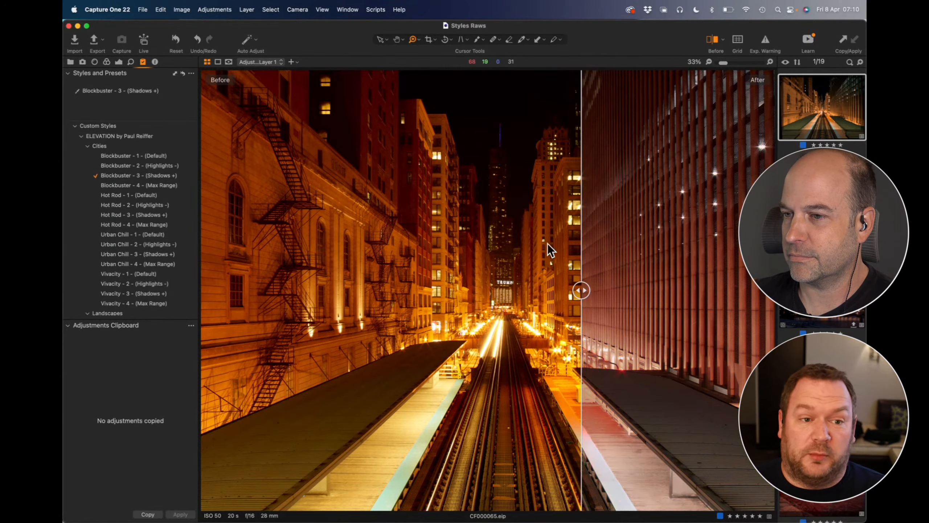
Open the skyscraper night photo CF003561 and apply the Hot Rod - 3 - (Shadows +) style to a new layer.
{"action": "key", "text": "Down"}
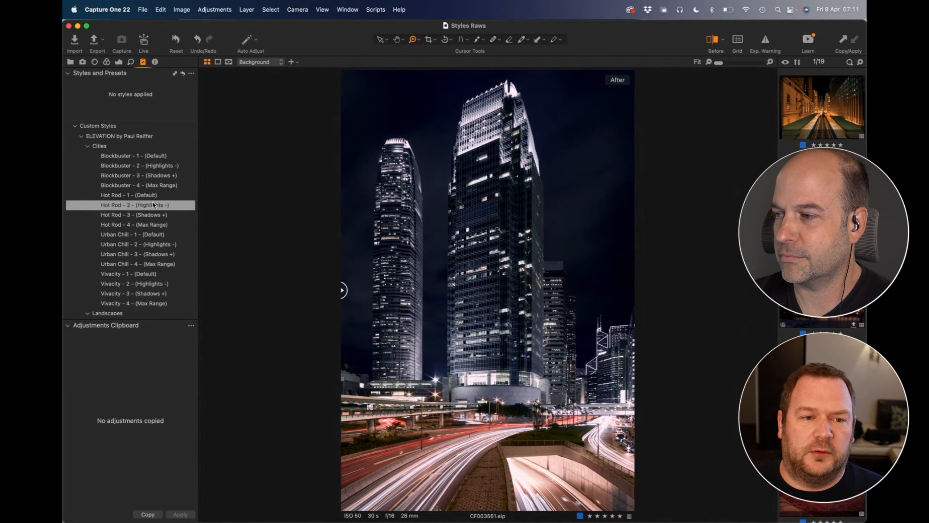
{"action": "right_click", "coordinate": [153, 214]}
{"action": "left_click", "coordinate": [213, 236]}
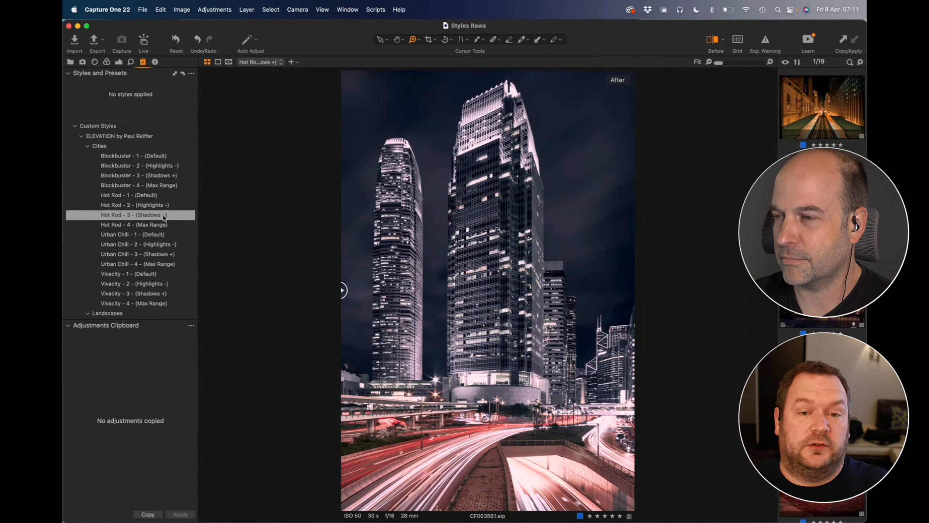
Toggle the Hot Rod layer off and on to compare its effect, and set the layer's opacity to 74.
{"action": "left_click", "coordinate": [118, 62]}
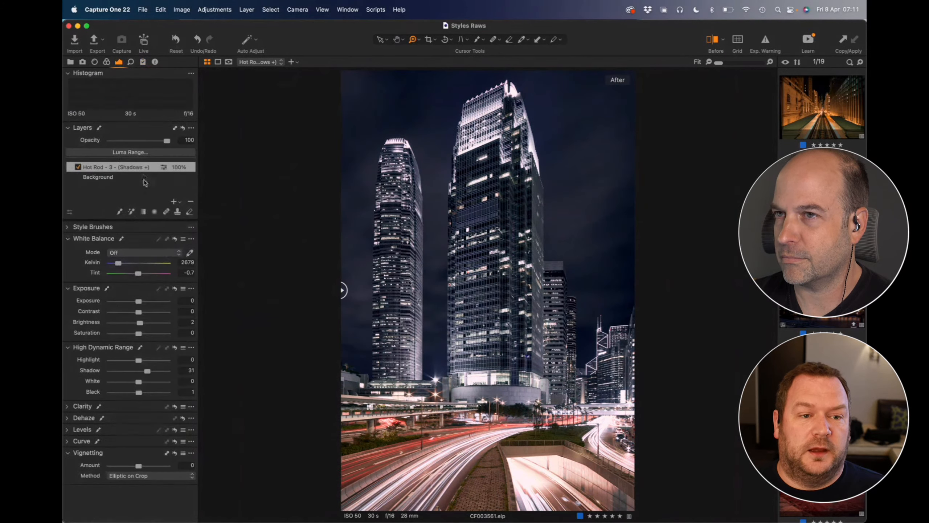
{"action": "left_click", "coordinate": [78, 167]}
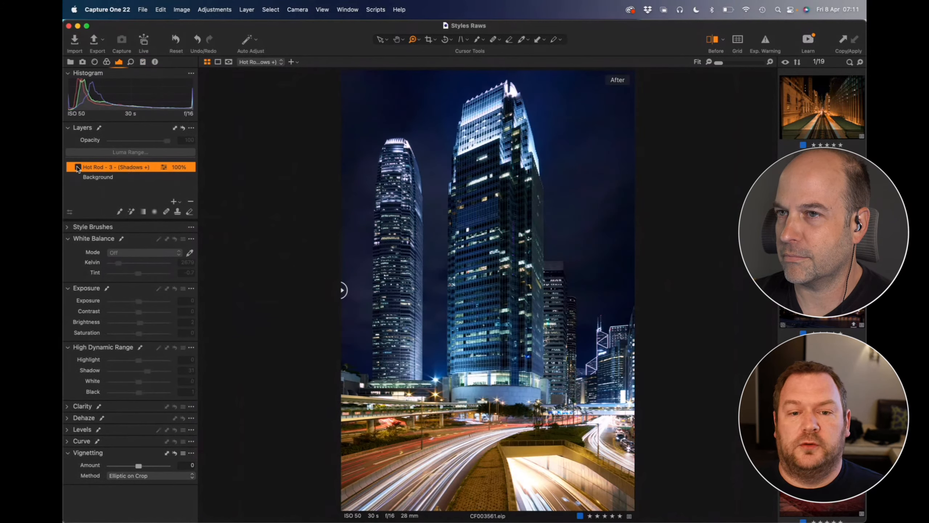
{"action": "left_click", "coordinate": [77, 167]}
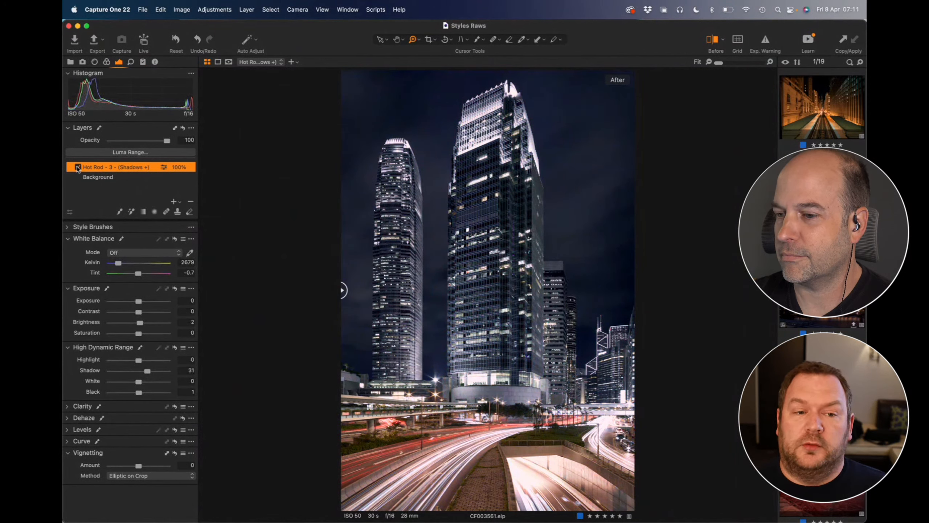
{"action": "mouse_move", "coordinate": [169, 143]}
{"action": "left_mouse_down"}
{"action": "mouse_move", "coordinate": [140, 143]}
{"action": "mouse_move", "coordinate": [210, 144]}
{"action": "mouse_move", "coordinate": [153, 144]}
{"action": "left_mouse_up"}
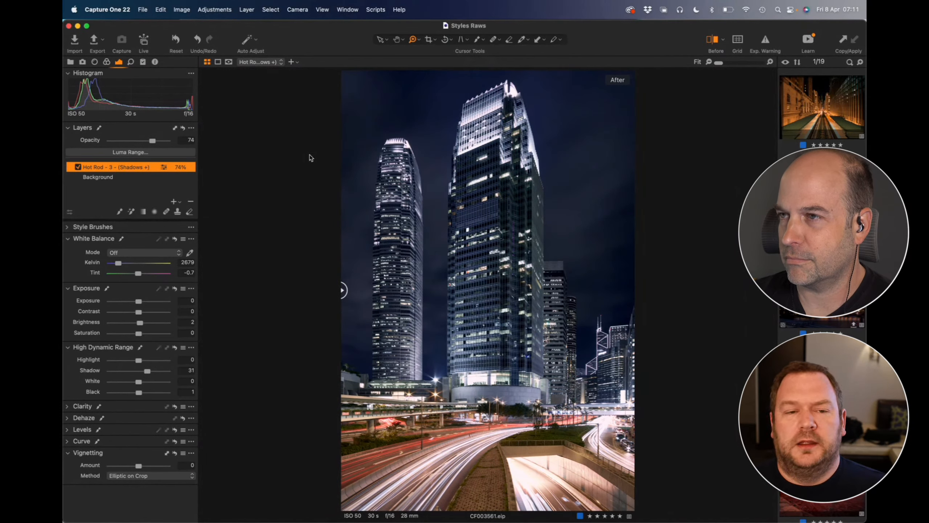
Apply the Vivacity - 2 - (Highlights -) style to a new layer on the skyscraper photo.
{"action": "left_click", "coordinate": [142, 62]}
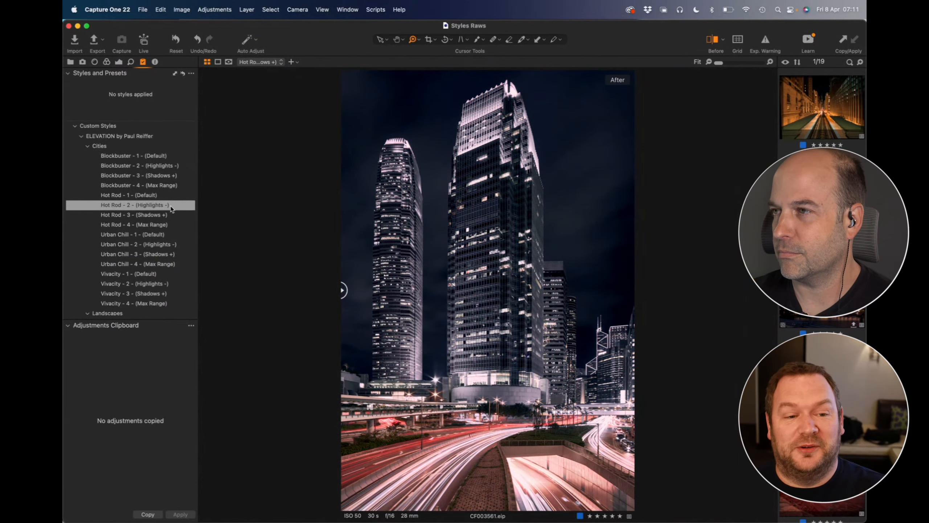
{"action": "right_click", "coordinate": [163, 287]}
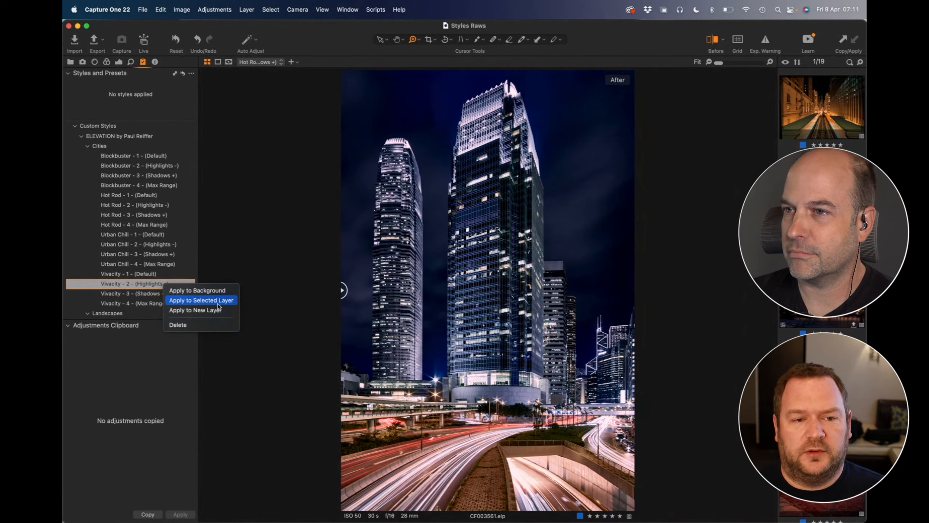
{"action": "left_click", "coordinate": [197, 310]}
Set the Hot Rod layer's opacity to 100 and toggle the Vivacity layer to compare the skyscraper photo with and without it.
{"action": "left_click", "coordinate": [119, 62]}
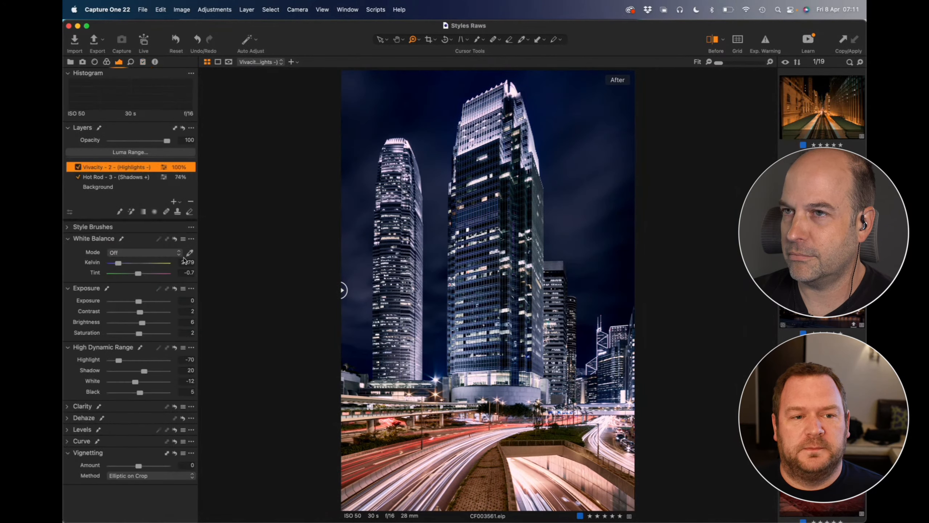
{"action": "left_click", "coordinate": [149, 178]}
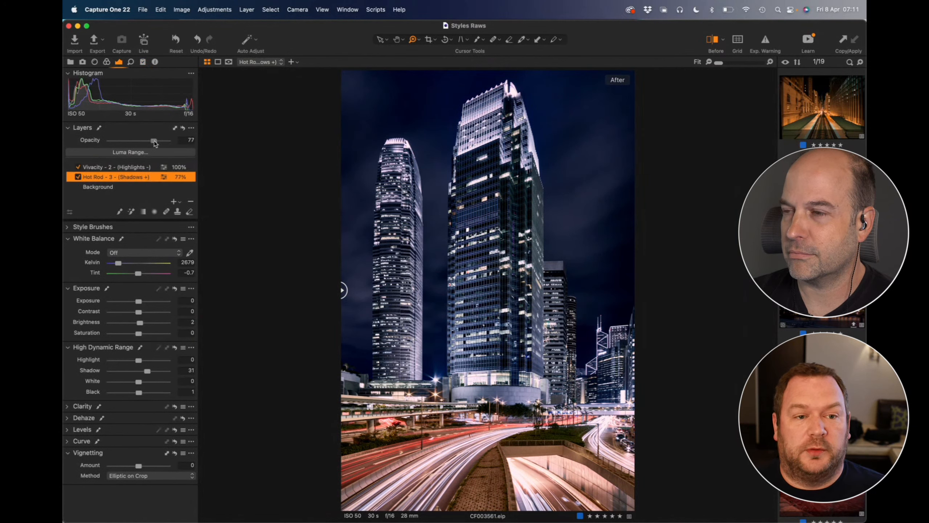
{"action": "left_click_drag", "start_coordinate": [152, 140], "coordinate": [169, 141]}
{"action": "left_click", "coordinate": [78, 168]}
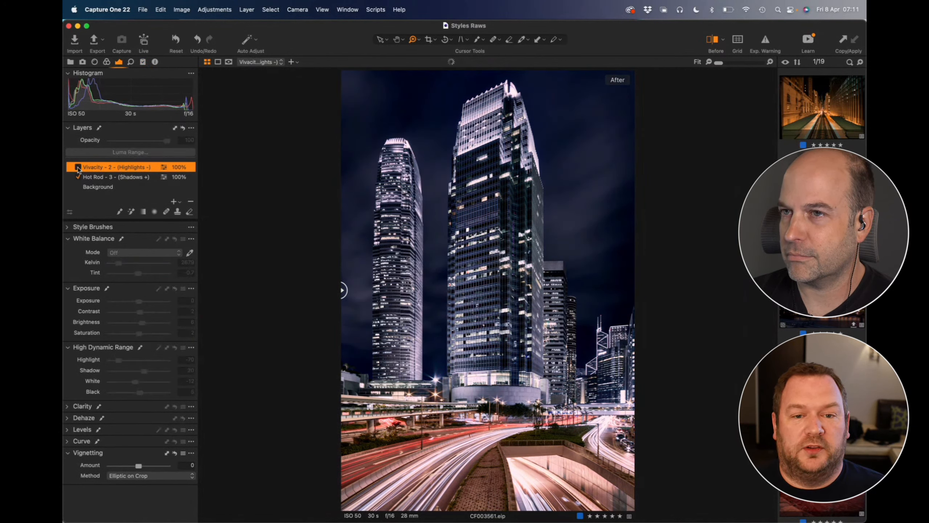
{"action": "left_click", "coordinate": [78, 167]}
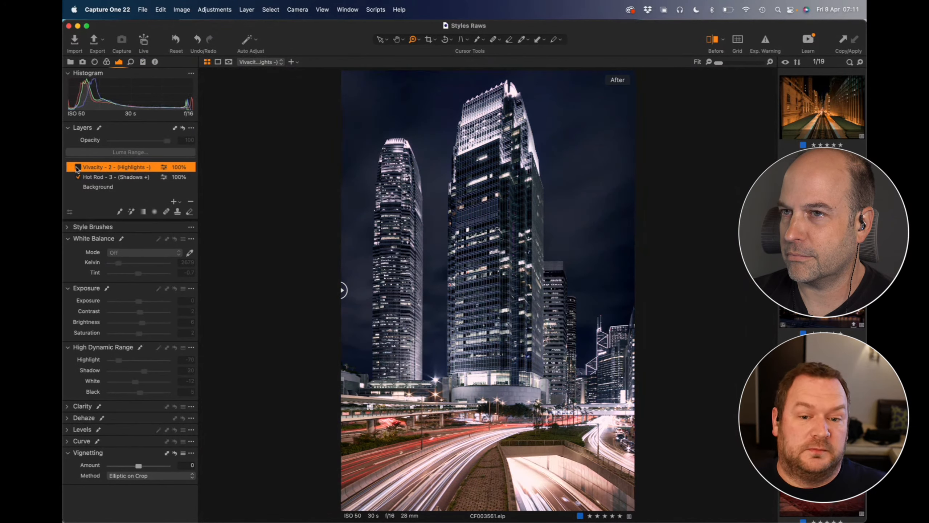
{"action": "left_click", "coordinate": [78, 167]}
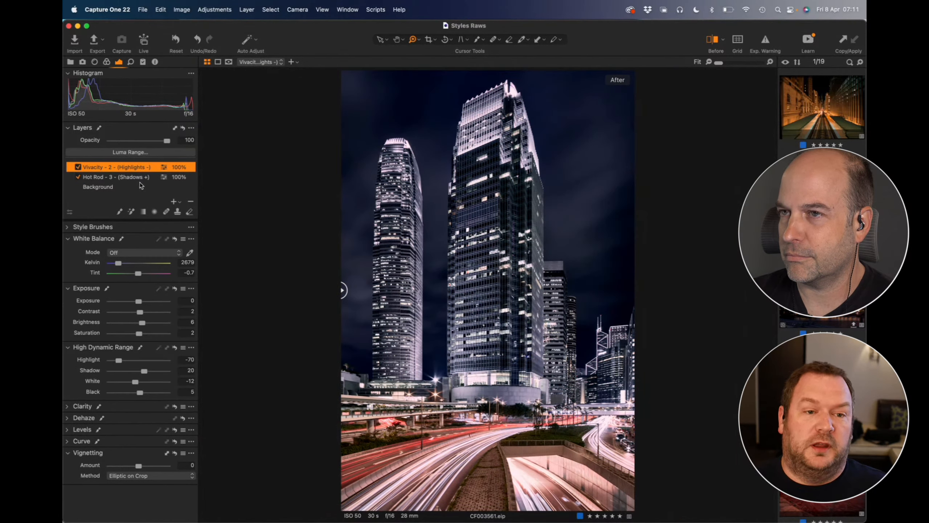
Set the Vivacity layer's opacity to 74 and the Hot Rod layer's opacity to 50.
{"action": "left_click_drag", "start_coordinate": [168, 141], "coordinate": [152, 142]}
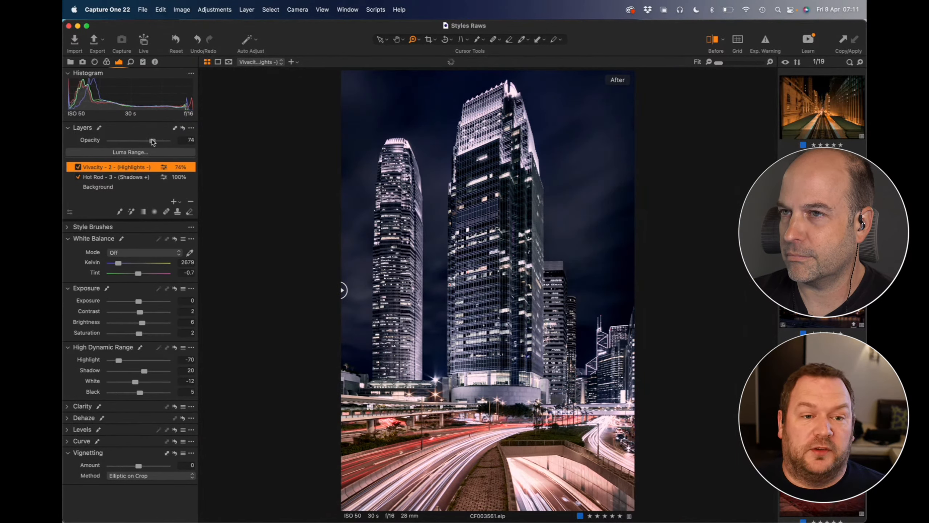
{"action": "left_click", "coordinate": [140, 177]}
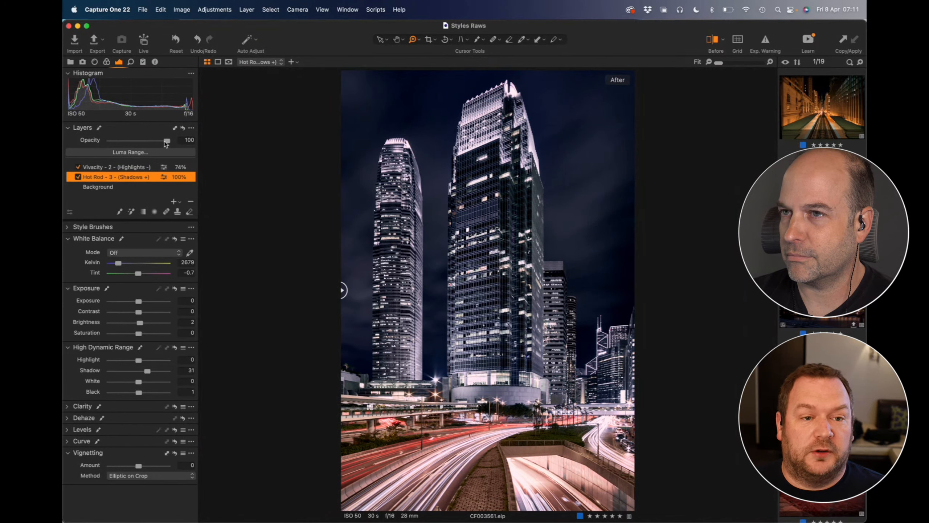
{"action": "left_click_drag", "start_coordinate": [167, 141], "coordinate": [138, 143]}
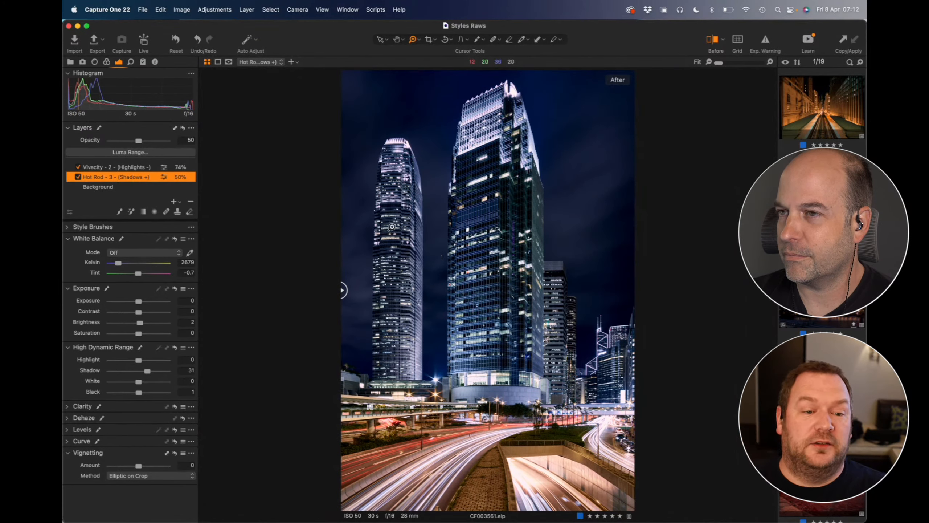
Set the Vivacity layer's opacity to 84 and the Hot Rod layer's opacity to 86.
{"action": "left_click", "coordinate": [131, 167]}
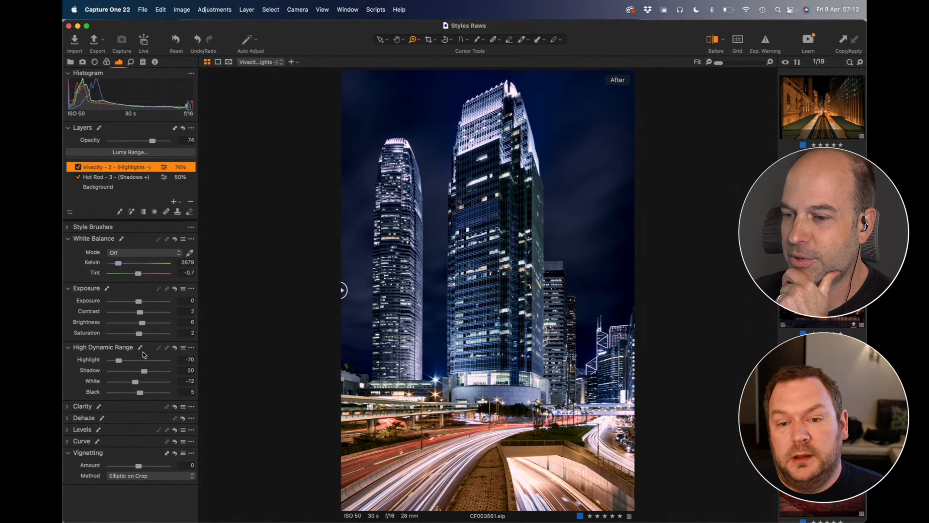
{"action": "left_click", "coordinate": [142, 62]}
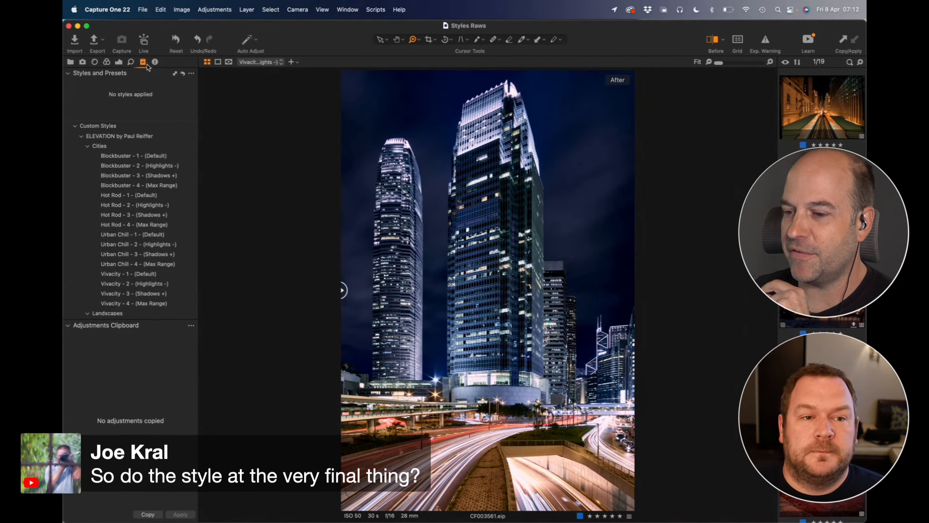
{"action": "left_click", "coordinate": [118, 62]}
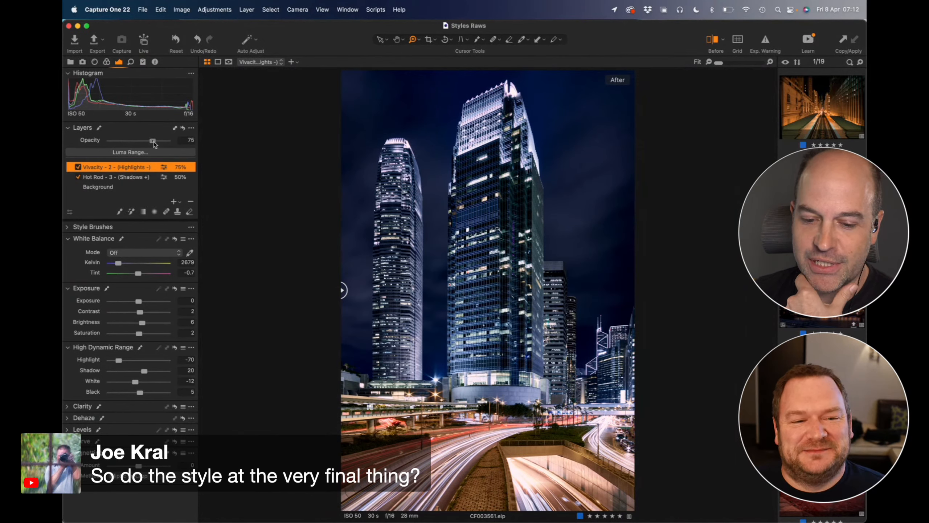
{"action": "left_click_drag", "start_coordinate": [153, 142], "coordinate": [159, 142]}
{"action": "left_click", "coordinate": [150, 177]}
{"action": "left_click", "coordinate": [159, 140]}
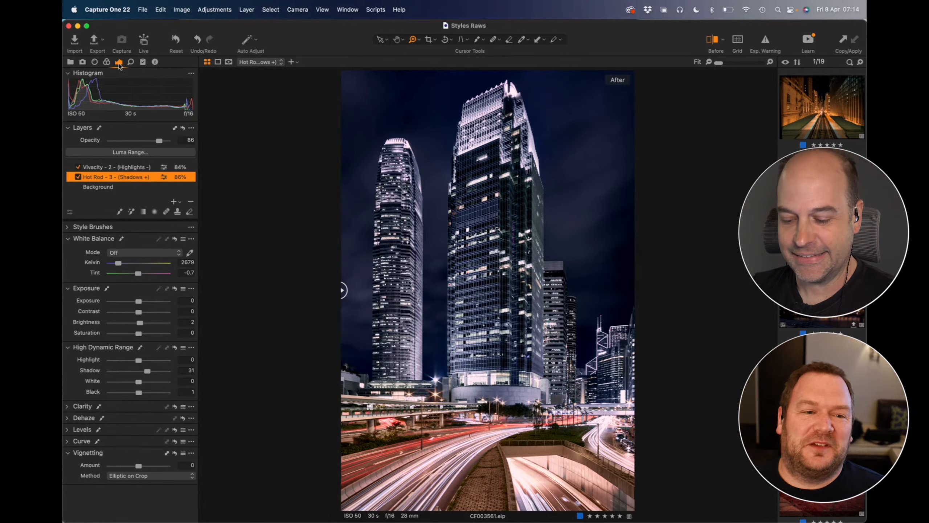
Open the river skyline photo P0002605 and apply the Urban Chill - 3 - (Shadows +) style to a new layer.
{"action": "left_click", "coordinate": [143, 61]}
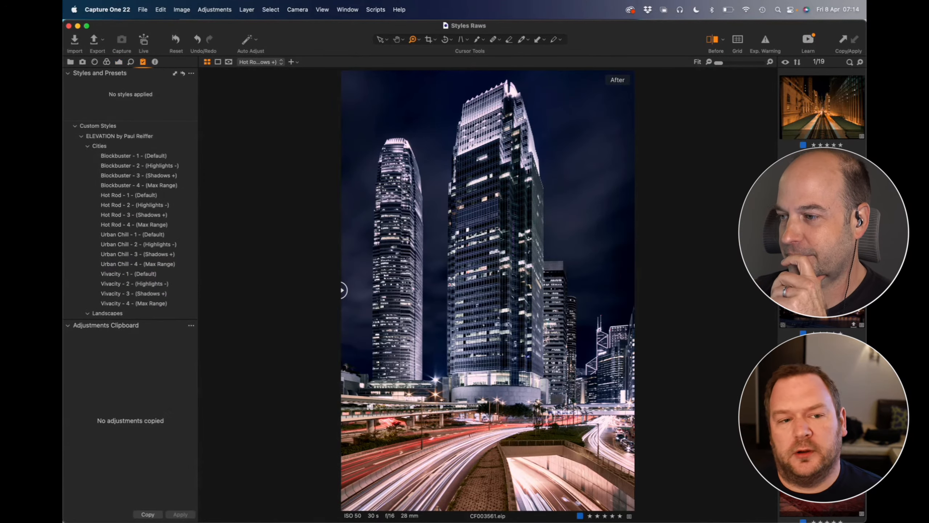
{"action": "key", "text": "Down"}
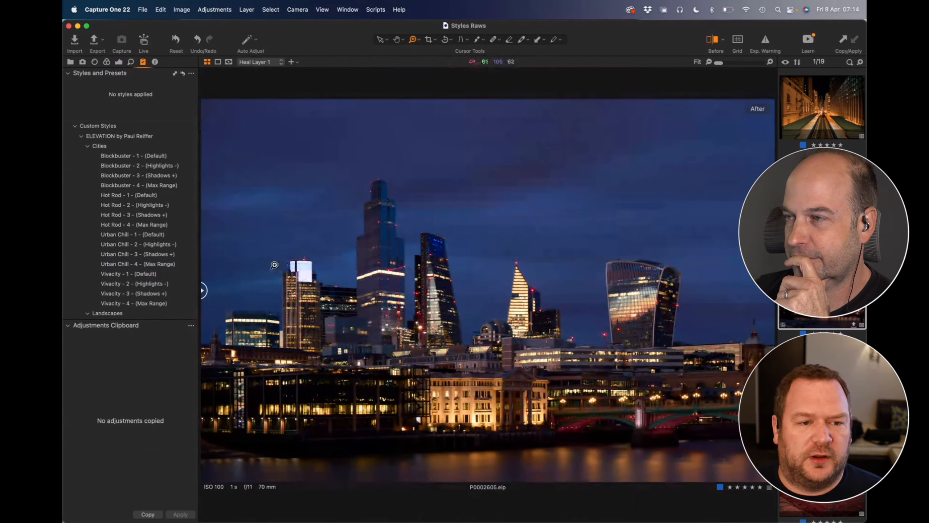
{"action": "right_click", "coordinate": [179, 257]}
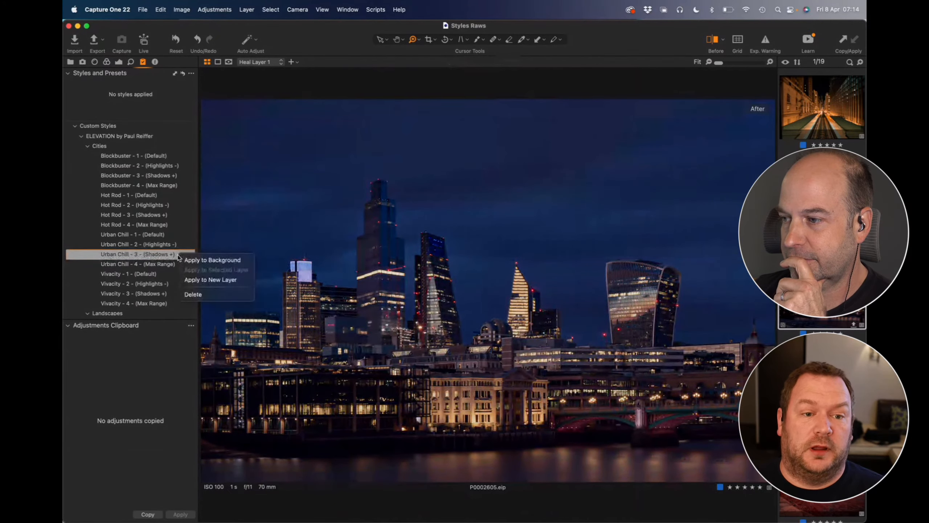
{"action": "left_click", "coordinate": [211, 280]}
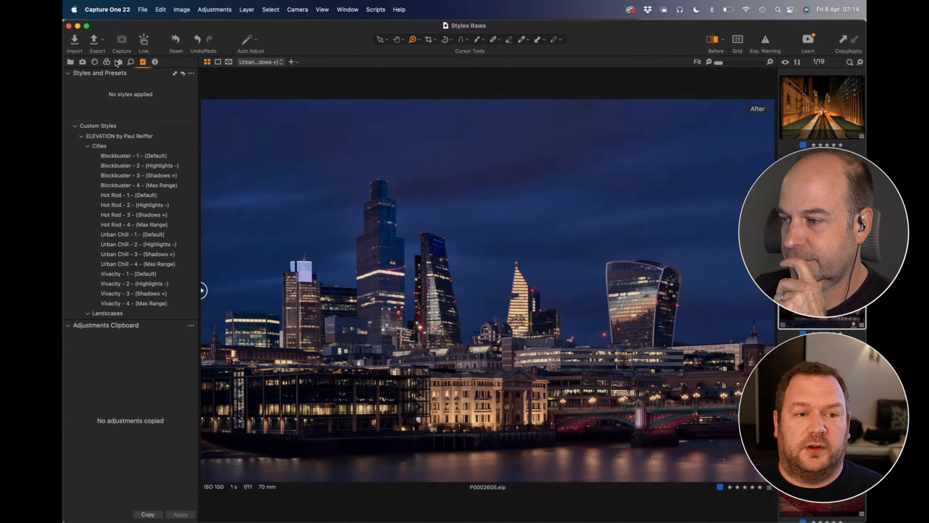
Toggle the Urban Chill layer off and back on to compare its effect on the whole skyline photo.
{"action": "left_click", "coordinate": [118, 62]}
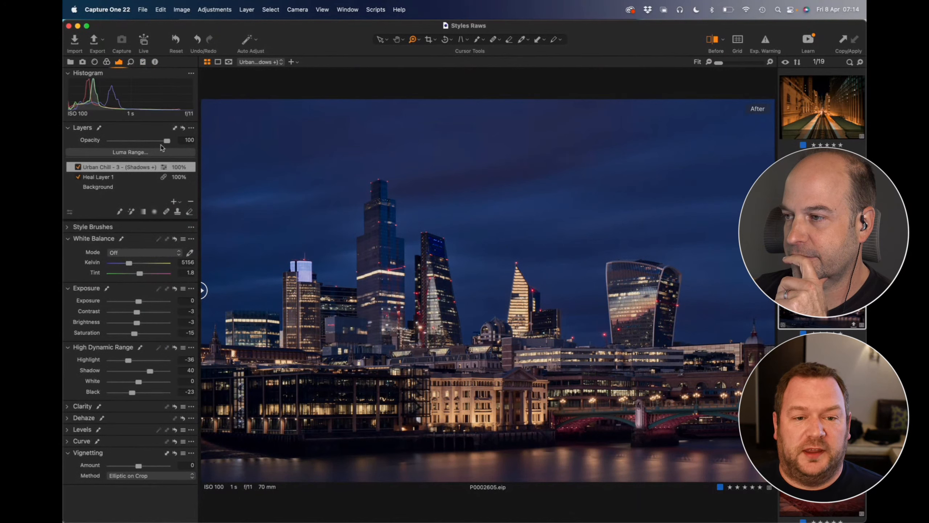
{"action": "left_click", "coordinate": [78, 167]}
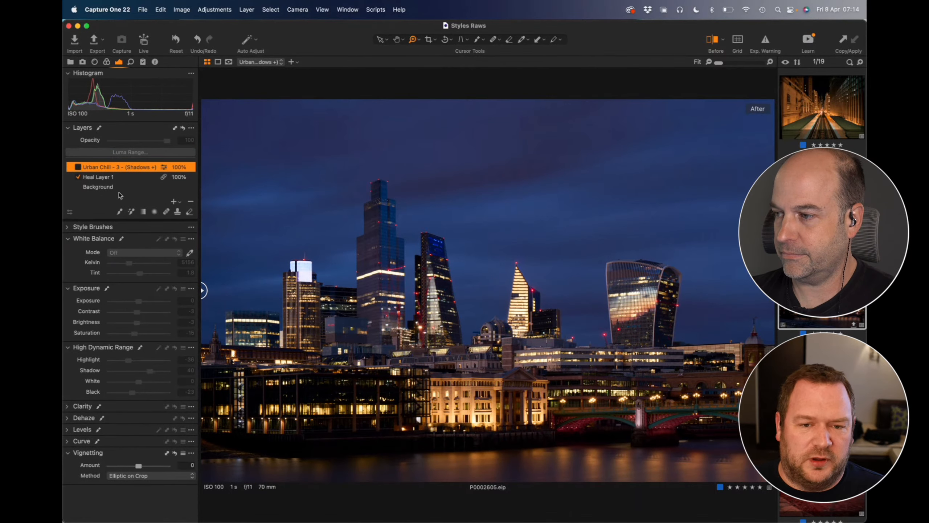
{"action": "left_click", "coordinate": [78, 168]}
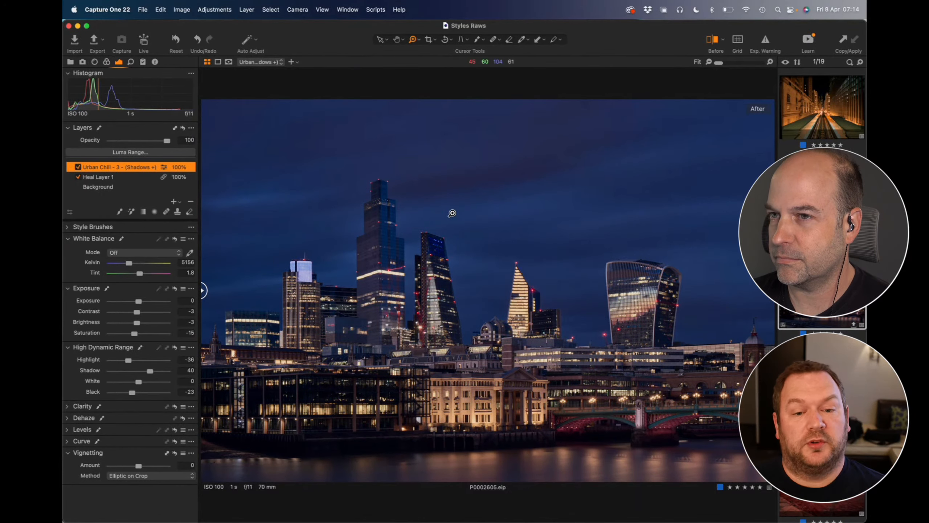
Inspect the floodlit riverside building up close with the Urban Chill layer off and on.
{"action": "left_click", "coordinate": [471, 398]}
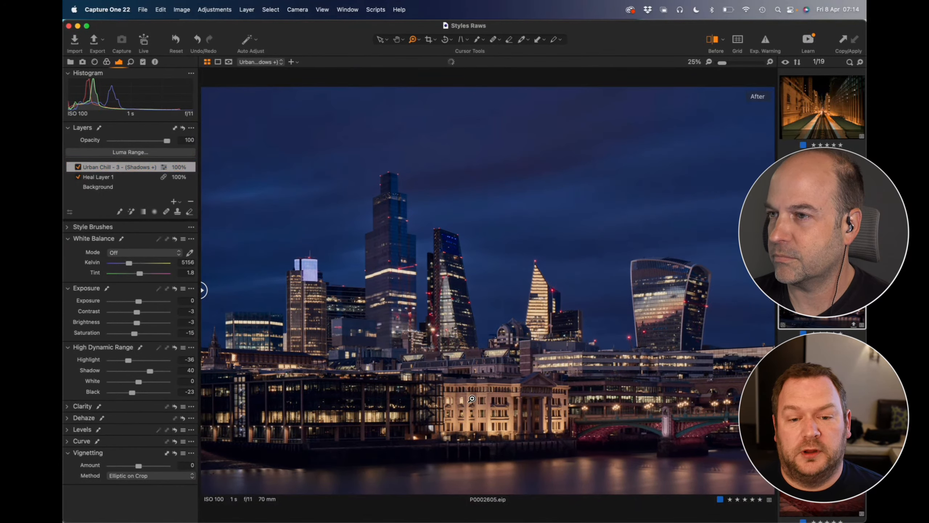
{"action": "left_click", "coordinate": [473, 397]}
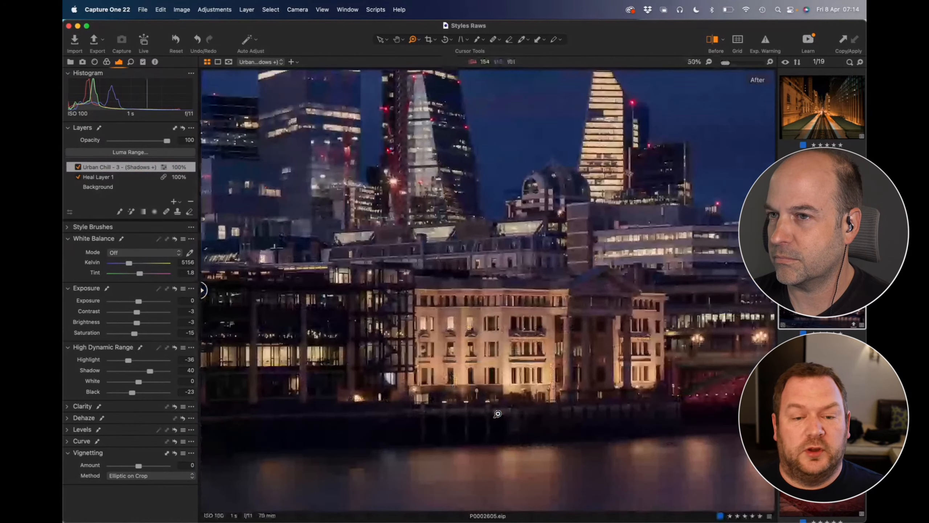
{"action": "left_click", "coordinate": [499, 314]}
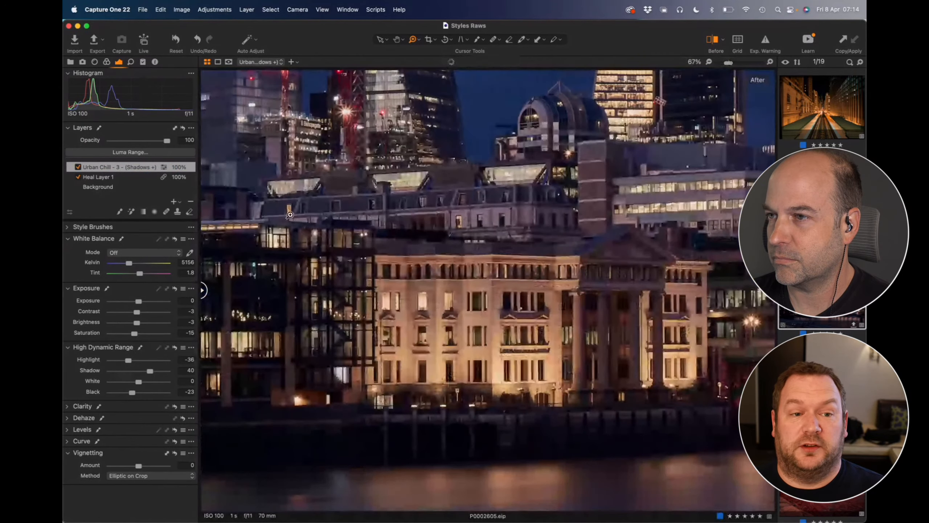
{"action": "left_click", "coordinate": [78, 167]}
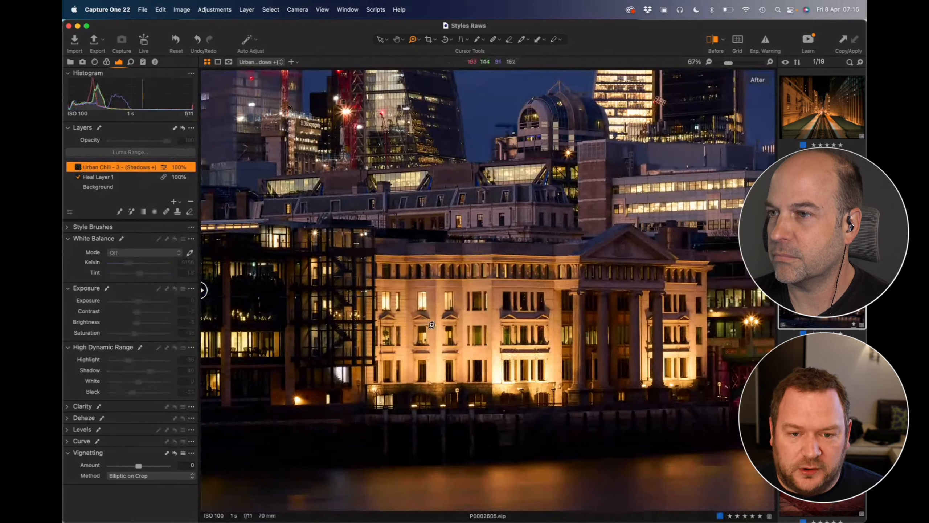
{"action": "left_click", "coordinate": [78, 167]}
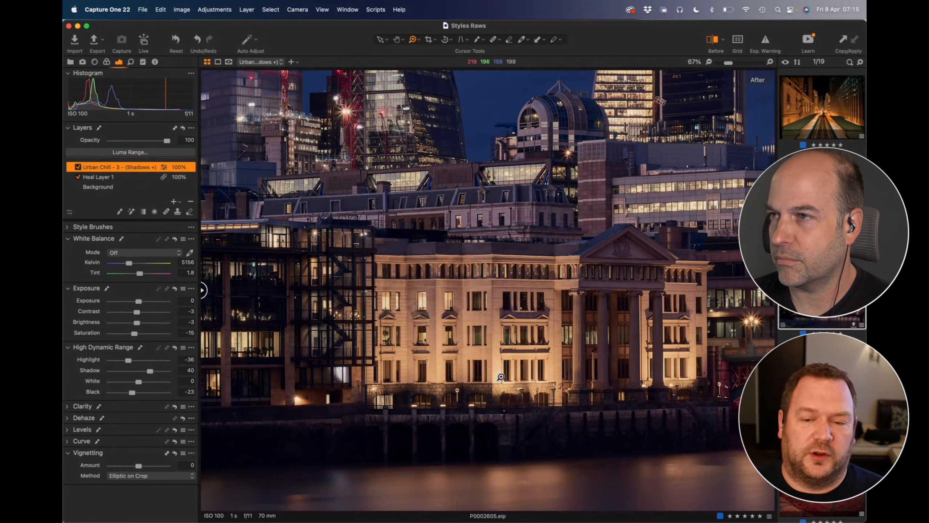
{"action": "double_click", "coordinate": [530, 245]}
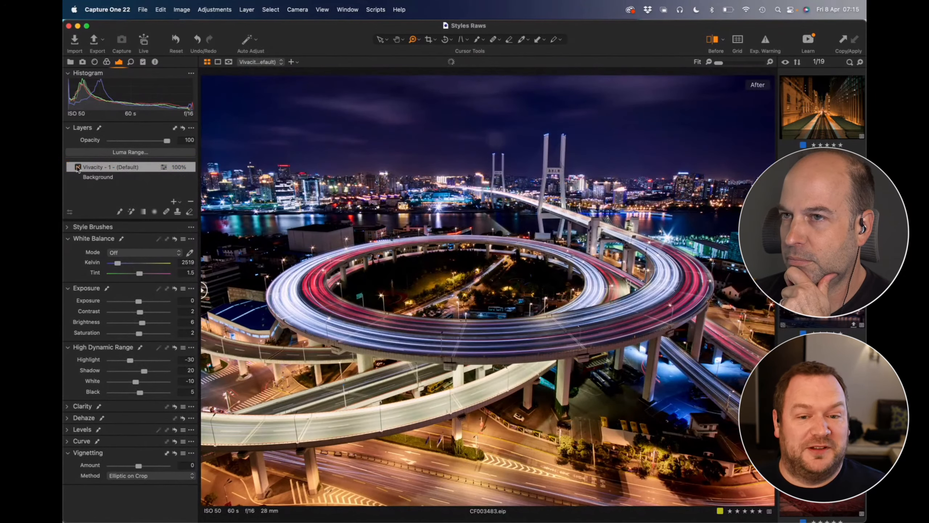
Toggle the Vivacity - 1 layer off and back on to compare its effect on the circular highway photo.
{"action": "left_click", "coordinate": [77, 167]}
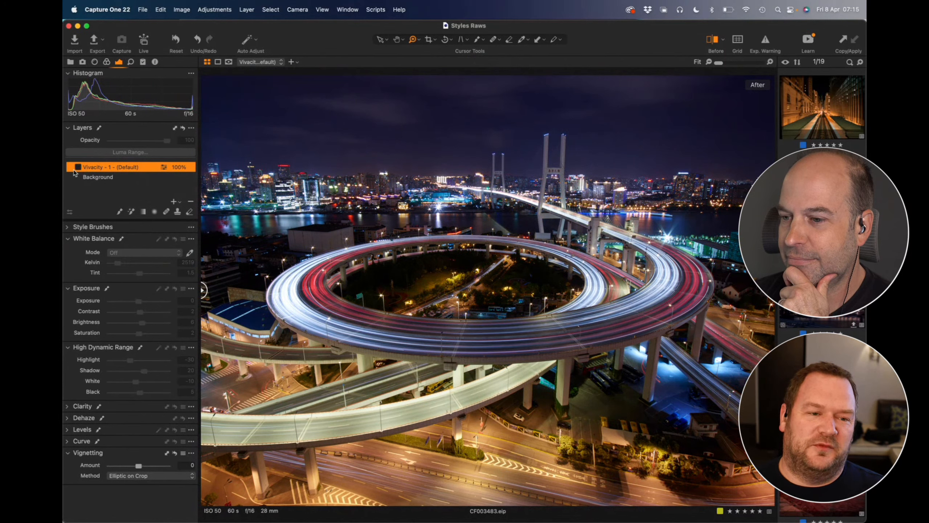
{"action": "left_click", "coordinate": [78, 167]}
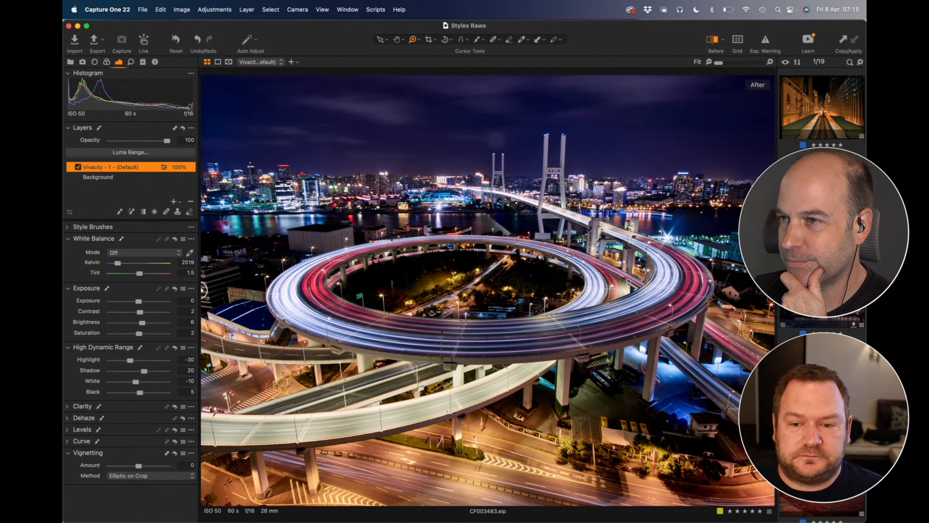
{"action": "scroll", "coordinate": [822, 110], "scroll_direction": "down", "scroll_amount": 2}
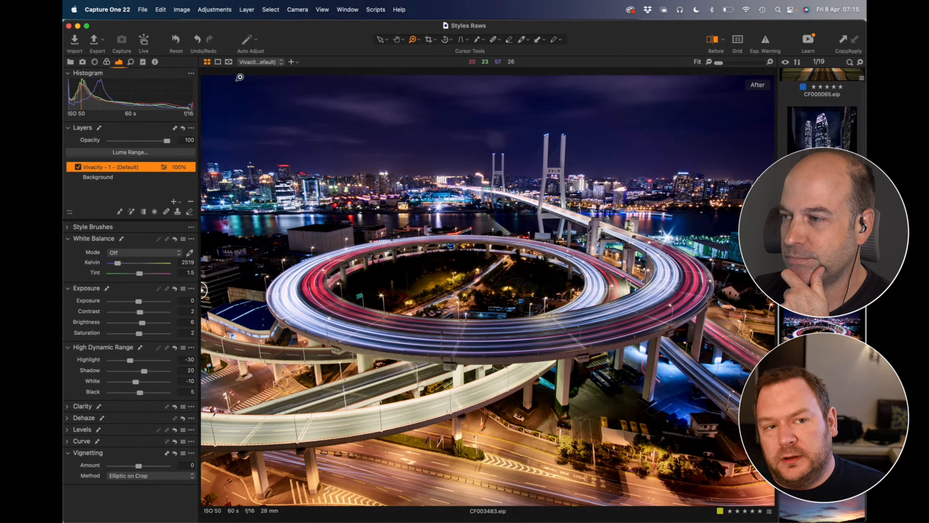
{"action": "left_click", "coordinate": [144, 62]}
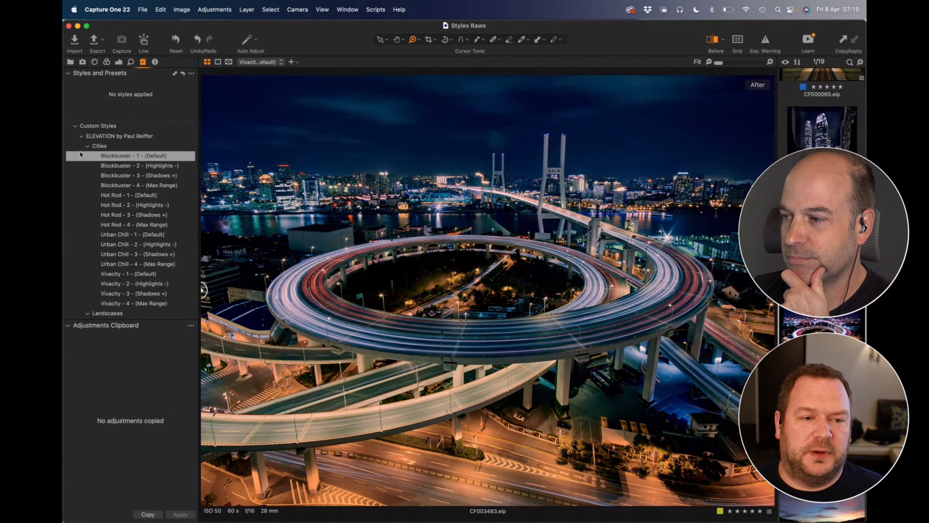
{"action": "left_click", "coordinate": [87, 145]}
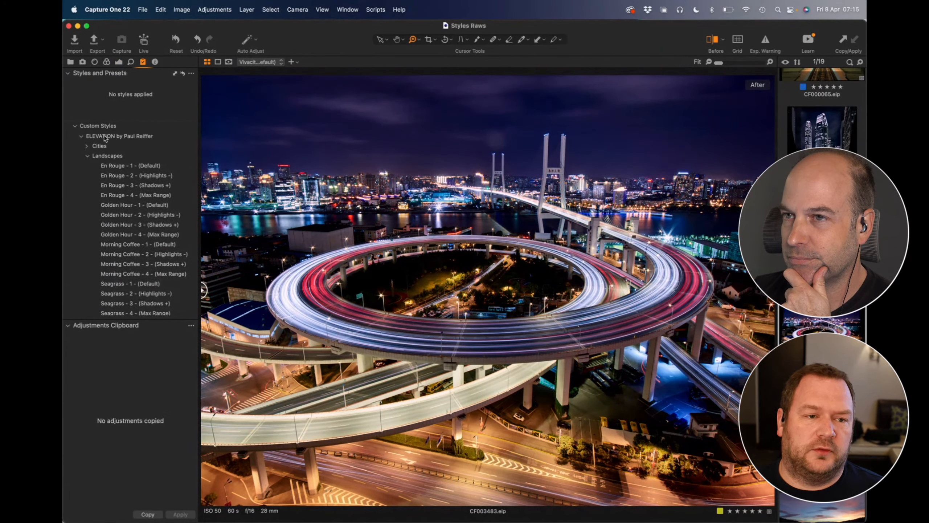
{"action": "left_click", "coordinate": [88, 145]}
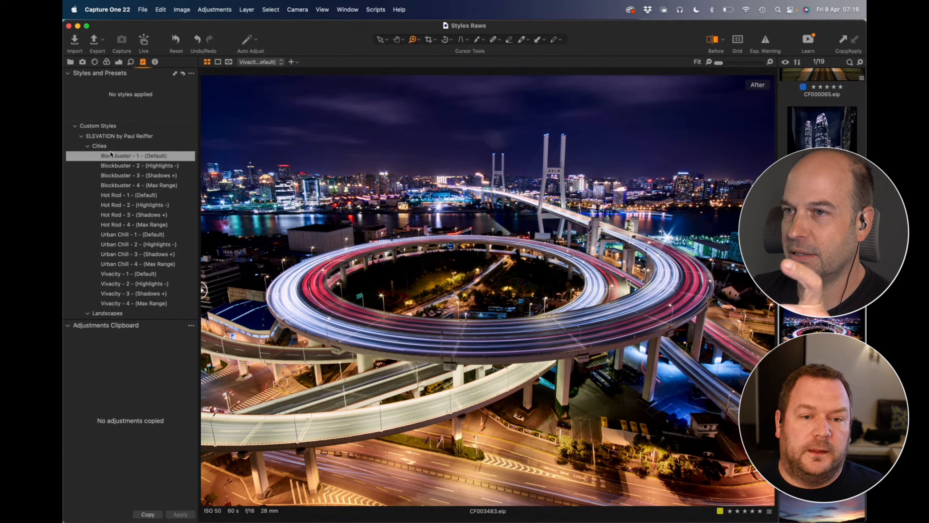
Replace the Vivacity - 1 layer with the Vivacity - 4 - (Max Range) style on a new layer and set its opacity to 40.
{"action": "left_click", "coordinate": [119, 62]}
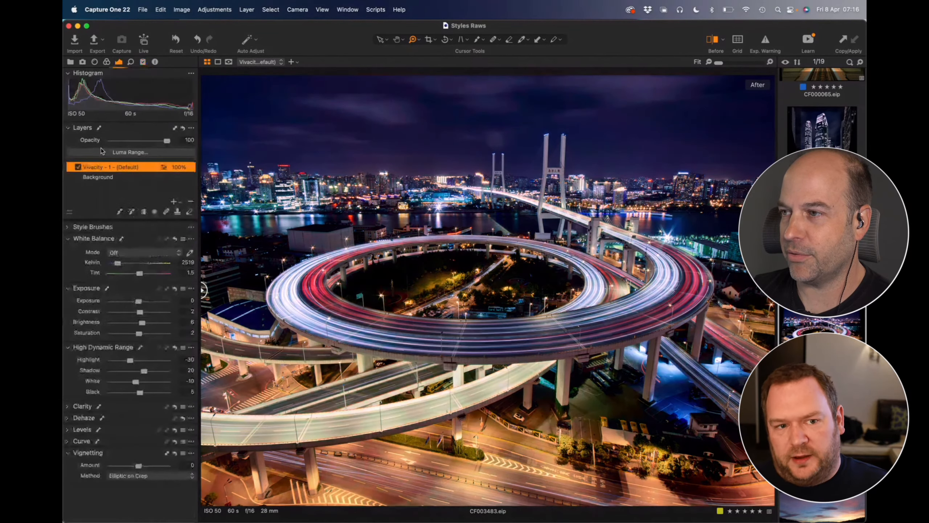
{"action": "left_click", "coordinate": [191, 204]}
{"action": "left_click", "coordinate": [143, 62]}
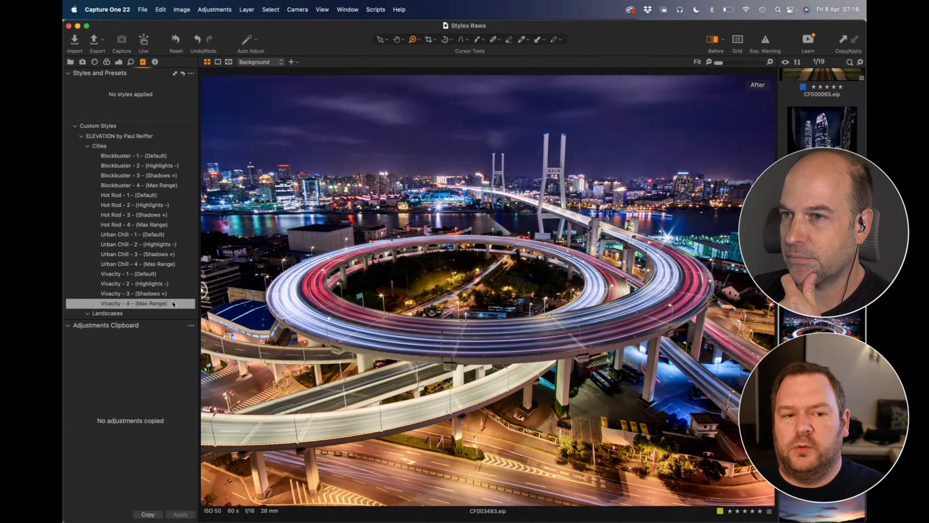
{"action": "right_click", "coordinate": [160, 303]}
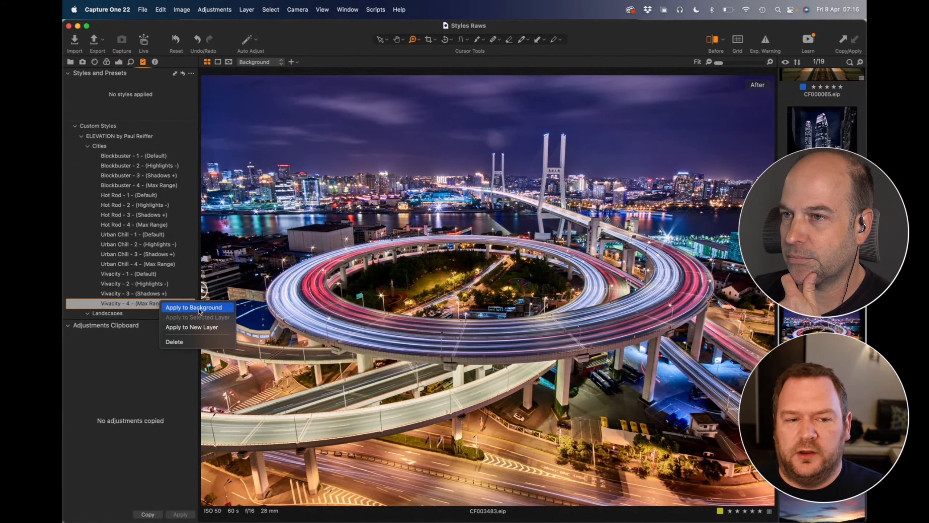
{"action": "left_click", "coordinate": [206, 328]}
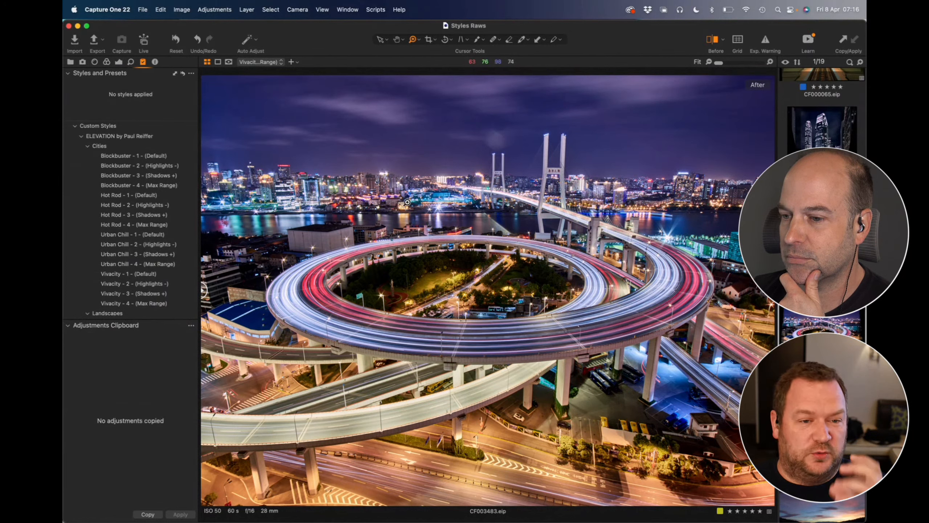
{"action": "left_click", "coordinate": [120, 63]}
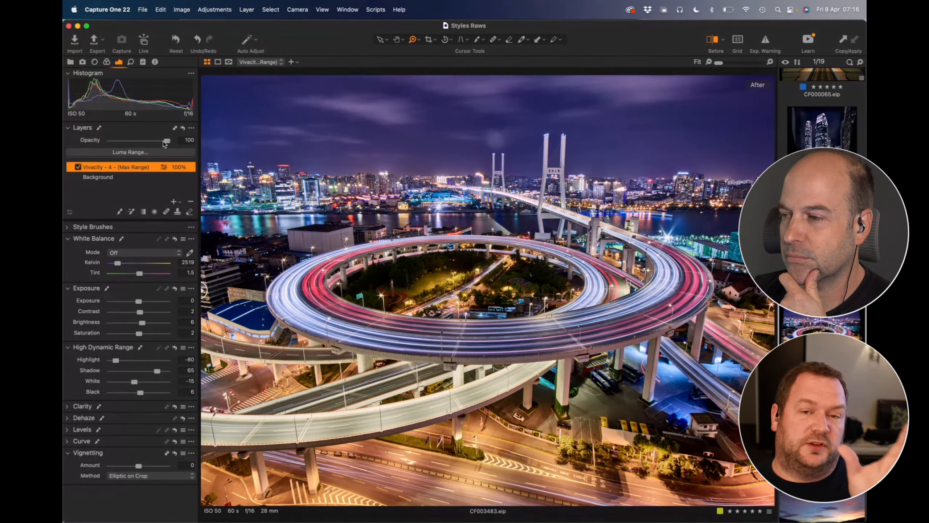
{"action": "left_click_drag", "start_coordinate": [166, 142], "coordinate": [133, 143]}
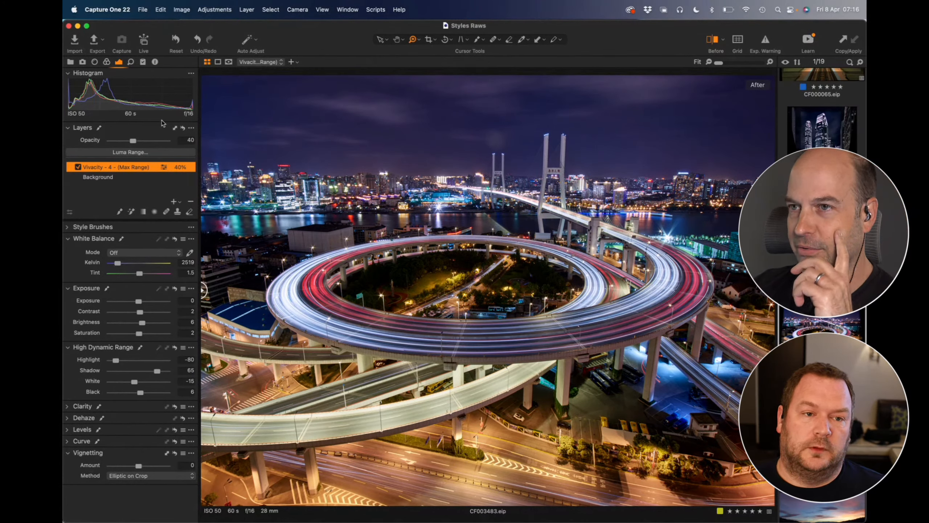
Collapse the Cities style group and open the red canyon photo CF006637 to review its En Rouge layer's color and exposure adjustments.
{"action": "left_click", "coordinate": [143, 62]}
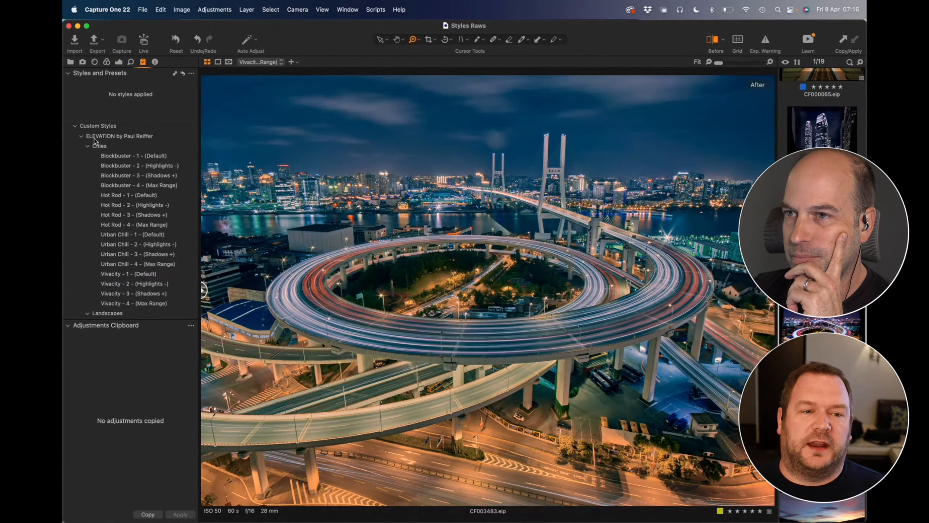
{"action": "left_click", "coordinate": [87, 146]}
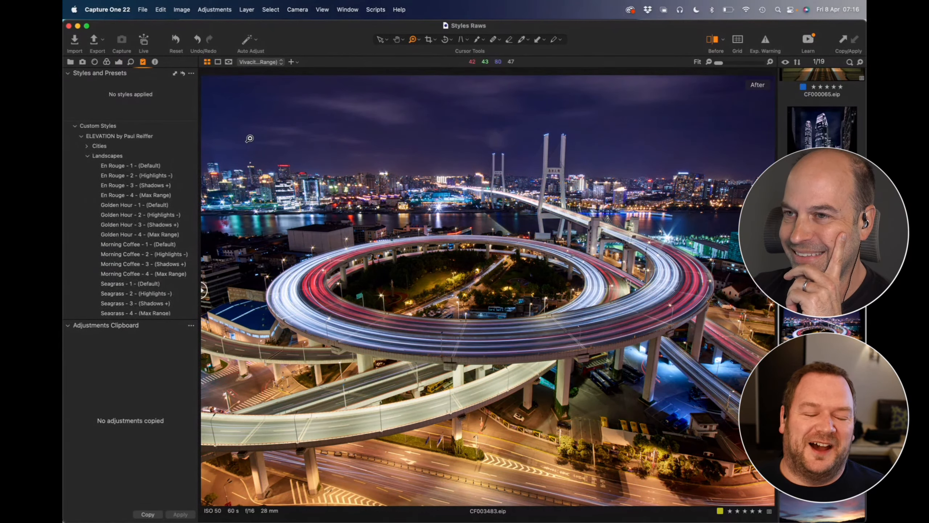
{"action": "left_click", "coordinate": [821, 412]}
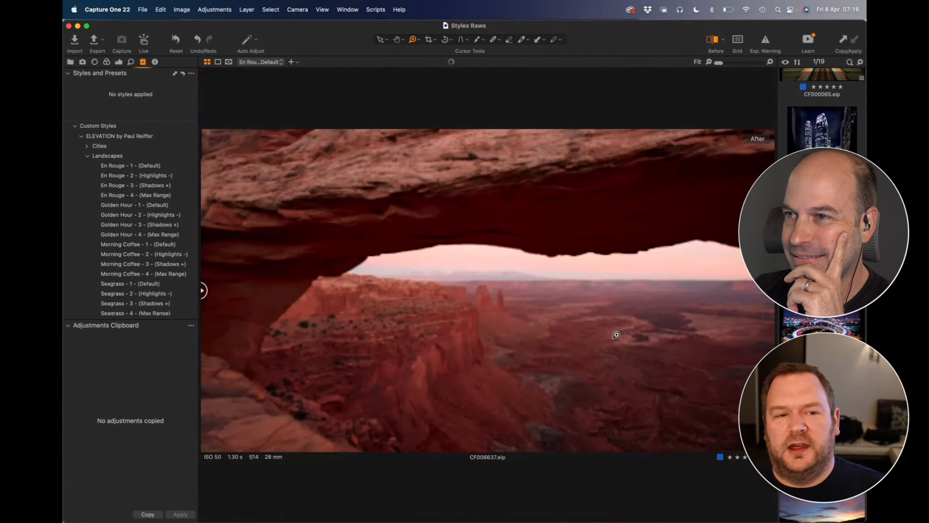
{"action": "left_click", "coordinate": [108, 62]}
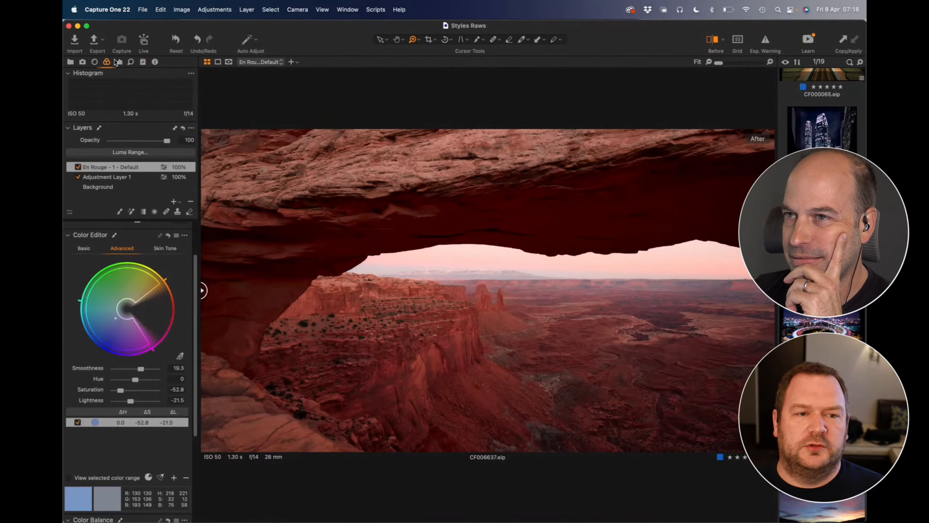
{"action": "left_click", "coordinate": [117, 62]}
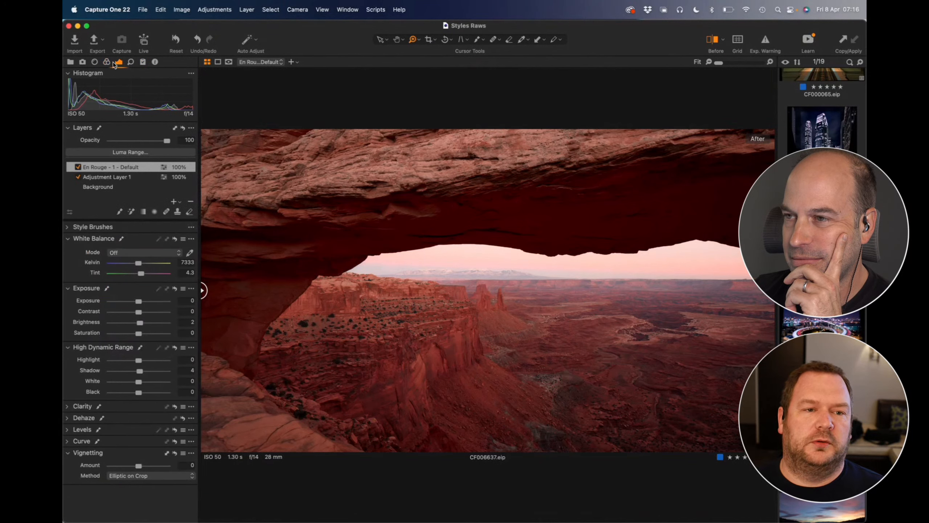
{"action": "left_click", "coordinate": [106, 62]}
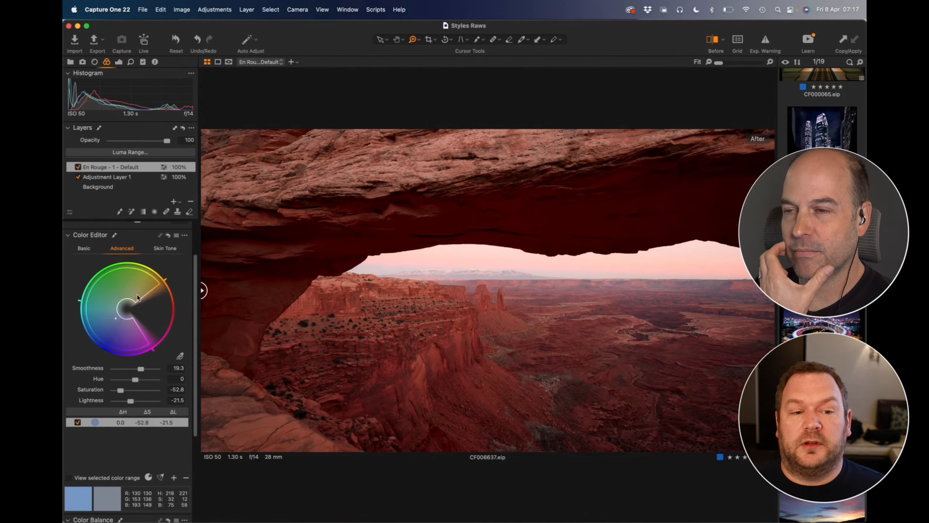
{"action": "left_click", "coordinate": [119, 62]}
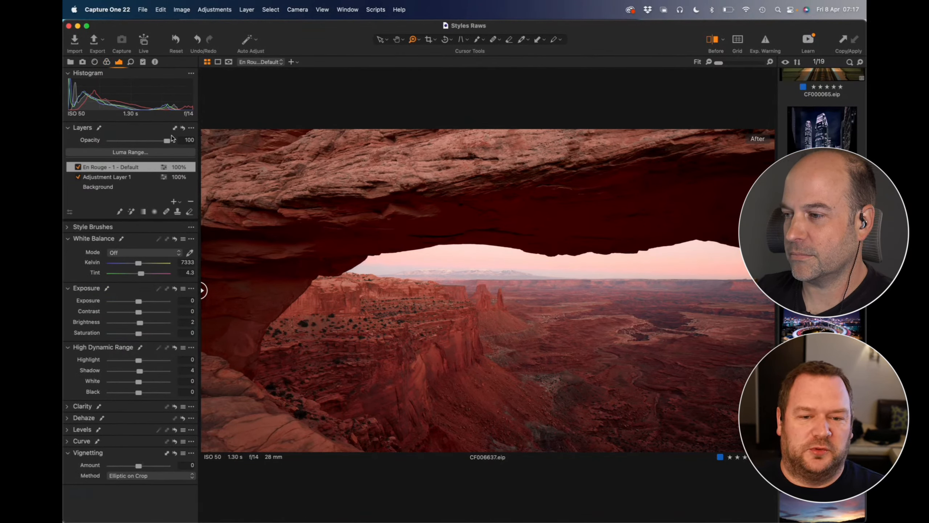
Compare the red canyon photo before and after its edits in a split view, revealing more of the styled side.
{"action": "key", "text": "shift+y"}
{"action": "key", "text": "shift+y"}
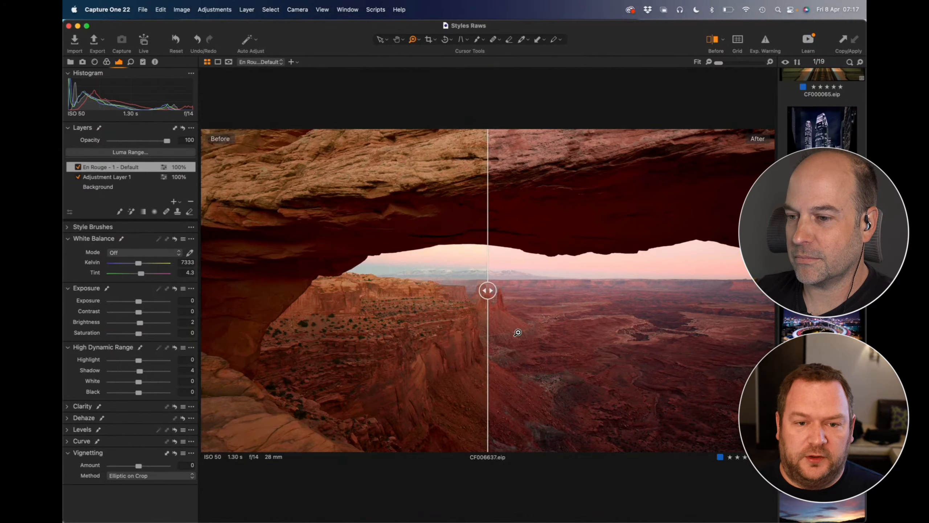
{"action": "left_click_drag", "start_coordinate": [491, 293], "coordinate": [400, 319]}
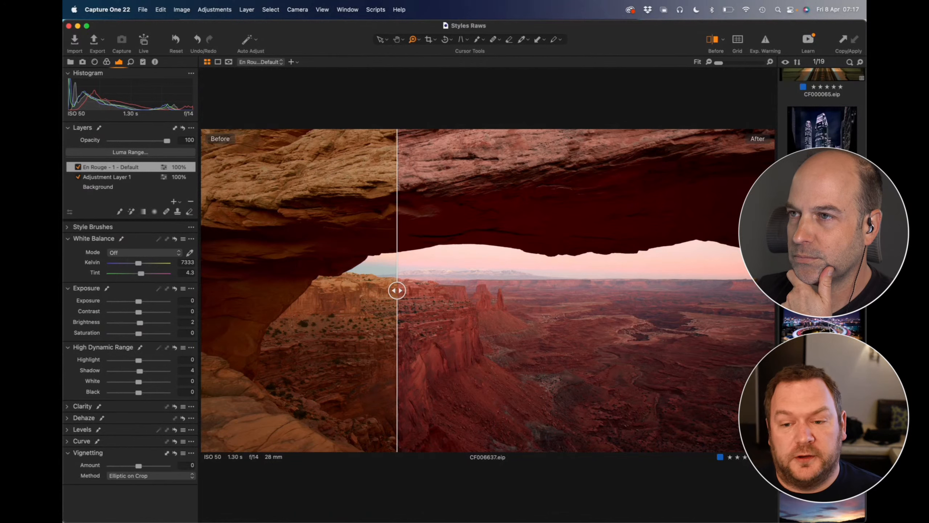
Open the lake sunset photo CF000091 and apply the Golden Hour - 3 - (Shadows +) landscape style to a new layer.
{"action": "scroll", "coordinate": [828, 329], "scroll_direction": "up", "scroll_amount": 3}
{"action": "scroll", "coordinate": [828, 329], "scroll_direction": "down", "scroll_amount": 2}
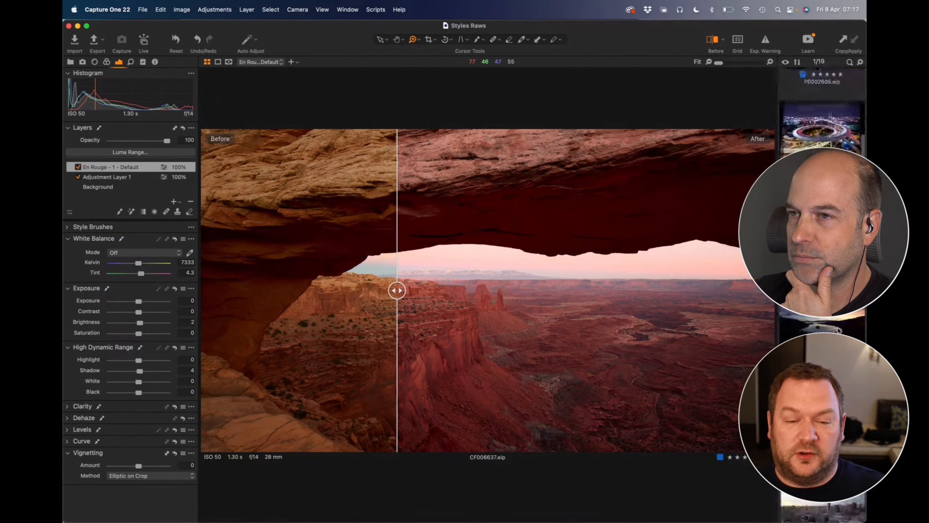
{"action": "left_click", "coordinate": [828, 330]}
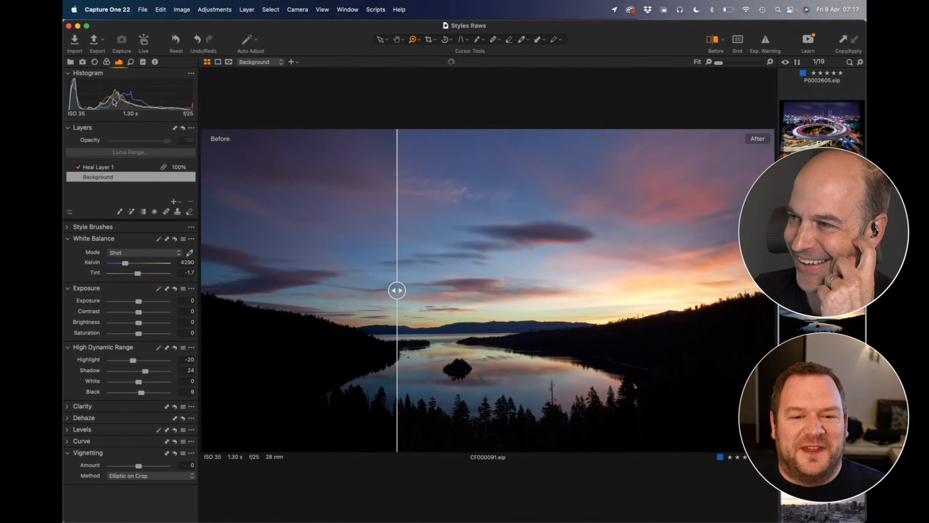
{"action": "left_click_drag", "start_coordinate": [401, 286], "coordinate": [326, 284]}
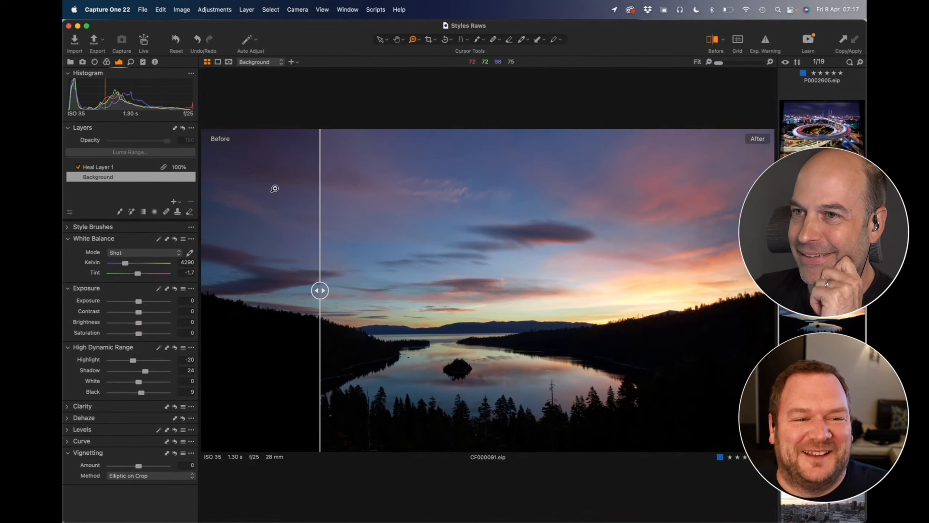
{"action": "left_click", "coordinate": [143, 62]}
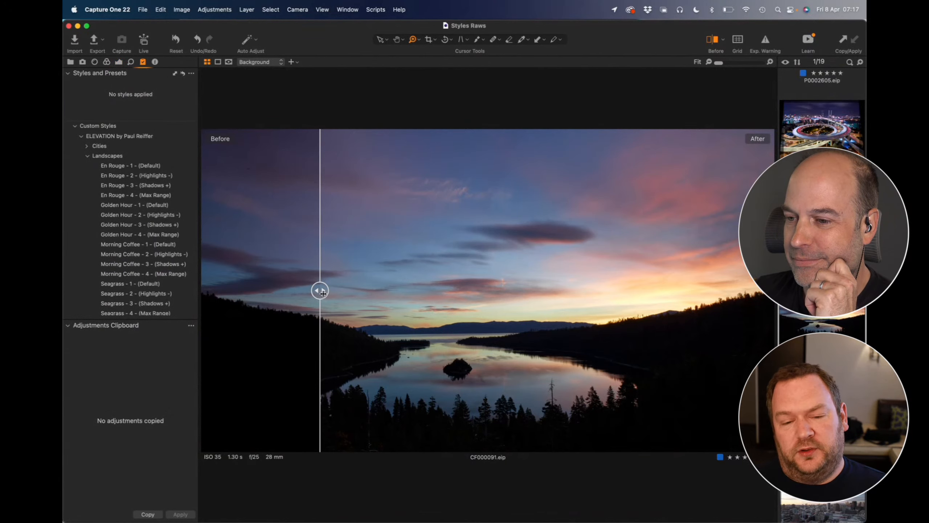
{"action": "mouse_move", "coordinate": [323, 293]}
{"action": "left_mouse_down"}
{"action": "mouse_move", "coordinate": [375, 289]}
{"action": "mouse_move", "coordinate": [310, 290]}
{"action": "left_mouse_up"}
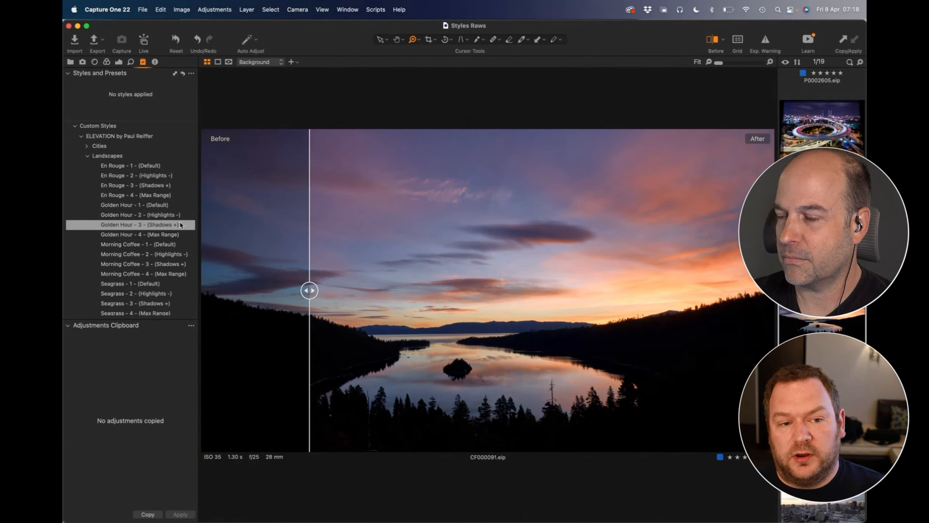
{"action": "left_click", "coordinate": [183, 224]}
{"action": "left_click", "coordinate": [232, 246]}
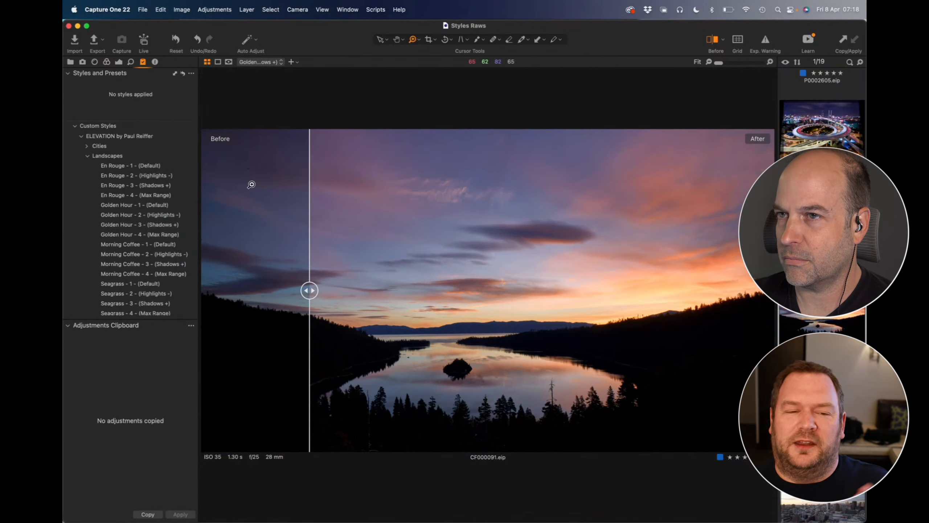
Sweep the before/after divider across the whole lake sunset photo to compare the Golden Hour style with the original.
{"action": "left_click", "coordinate": [119, 62]}
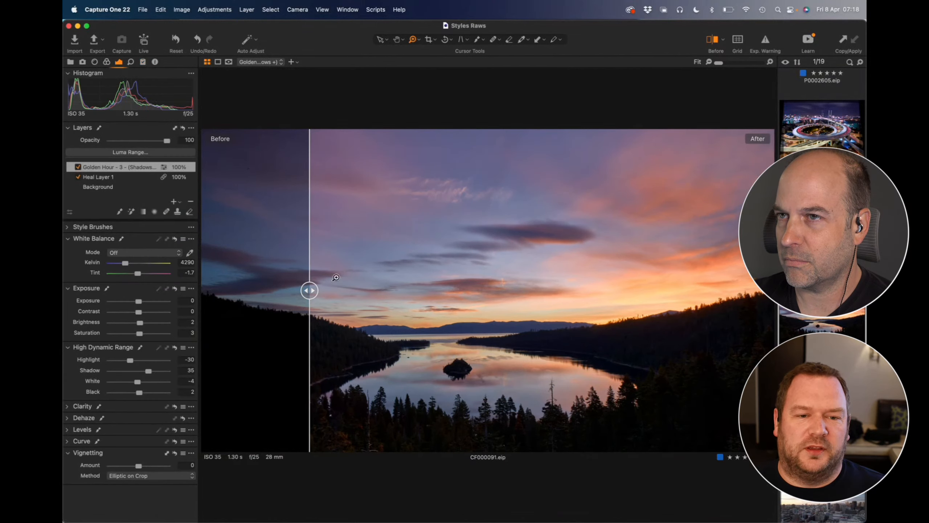
{"action": "left_click_drag", "start_coordinate": [312, 296], "coordinate": [775, 311]}
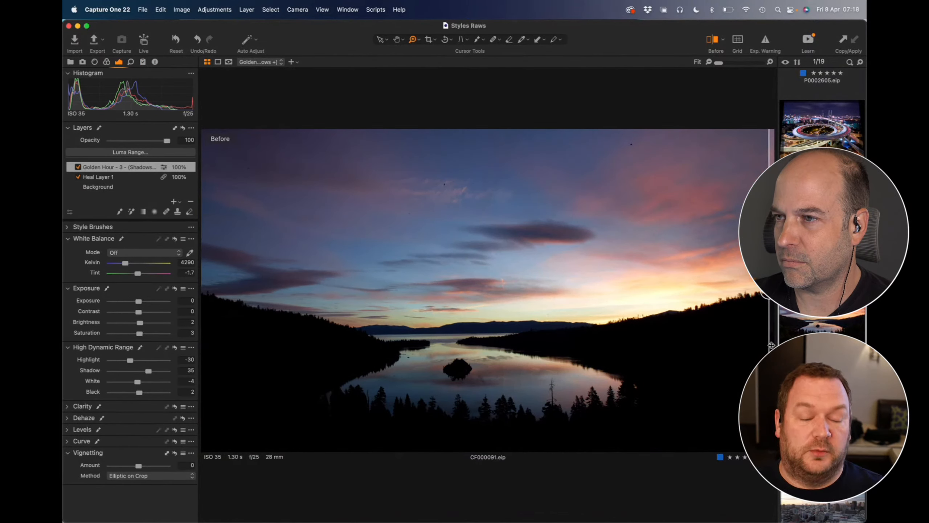
{"action": "left_click_drag", "start_coordinate": [771, 345], "coordinate": [563, 339]}
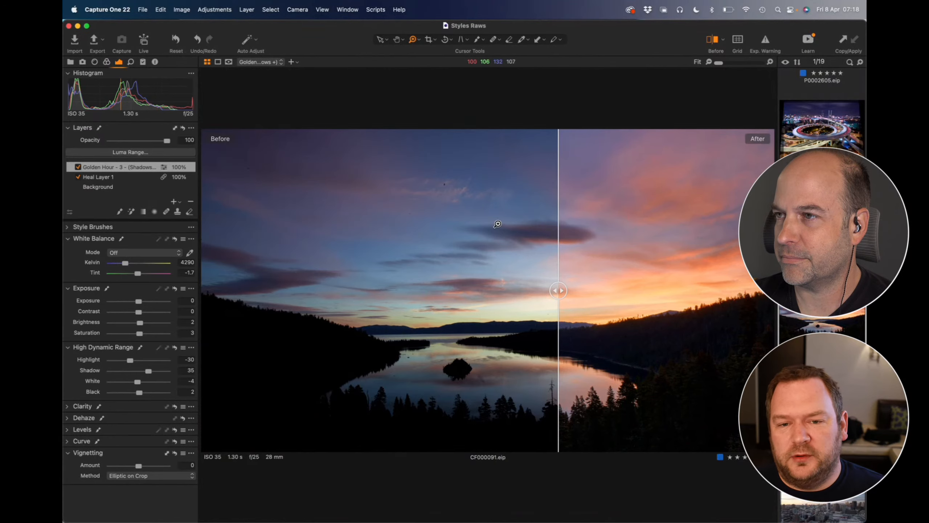
Inspect the sunset sky and wooded ridge up close with the before/after divider, and recheck the shadows across the full lake photo.
{"action": "left_click_drag", "start_coordinate": [497, 224], "coordinate": [720, 335]}
{"action": "left_click_drag", "start_coordinate": [558, 295], "coordinate": [410, 302]}
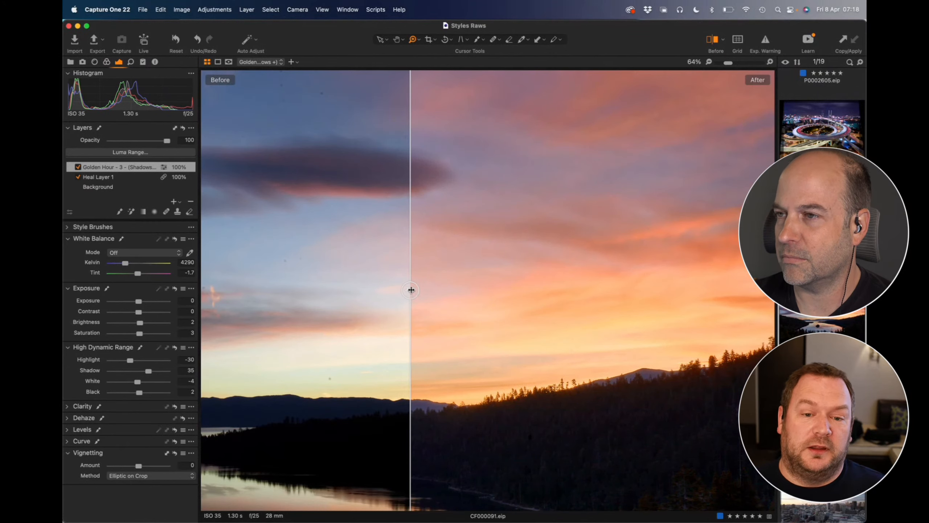
{"action": "left_click_drag", "start_coordinate": [410, 290], "coordinate": [320, 290]}
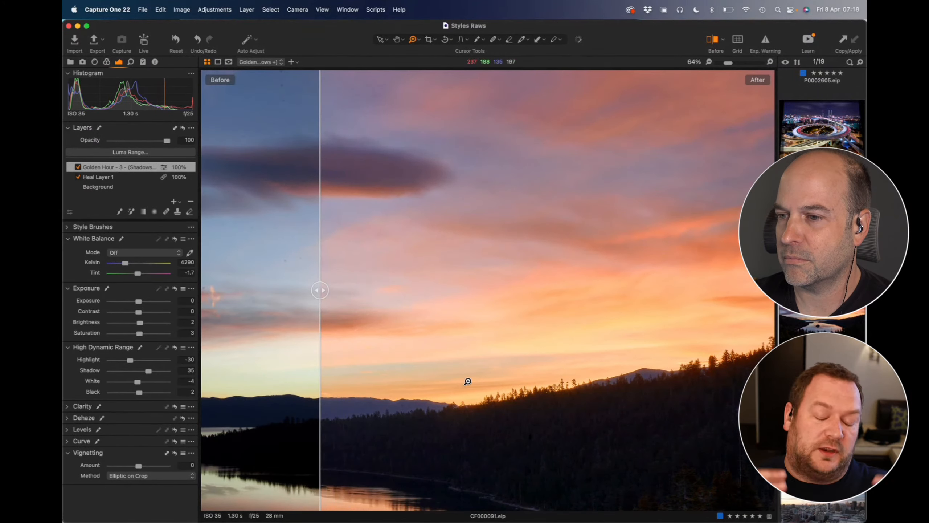
{"action": "double_click", "coordinate": [431, 328]}
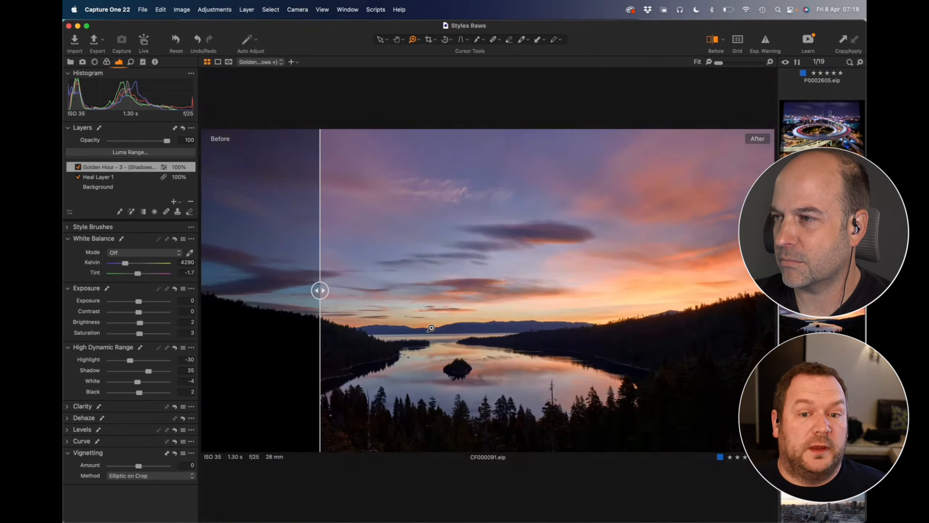
{"action": "left_click_drag", "start_coordinate": [321, 290], "coordinate": [262, 327]}
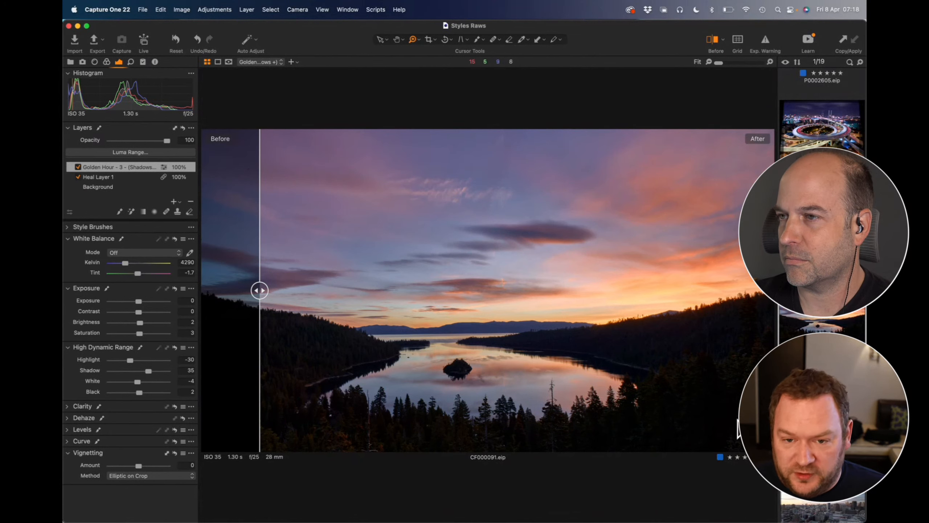
{"action": "left_click_drag", "start_coordinate": [259, 291], "coordinate": [376, 329]}
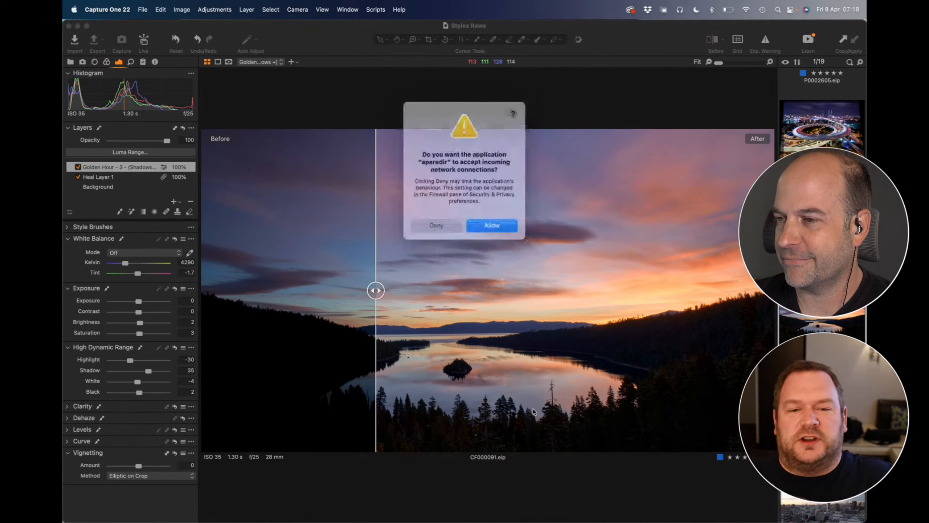
Allow the requested incoming network connections and sweep the before/after divider across the lake sunset photo to compare the Golden Hour style.
{"action": "left_click", "coordinate": [486, 228]}
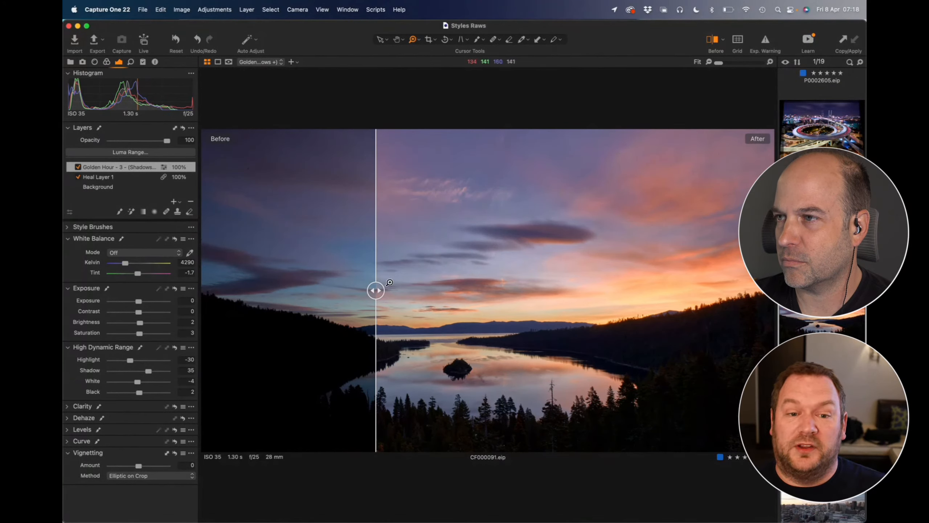
{"action": "left_click_drag", "start_coordinate": [376, 290], "coordinate": [549, 291]}
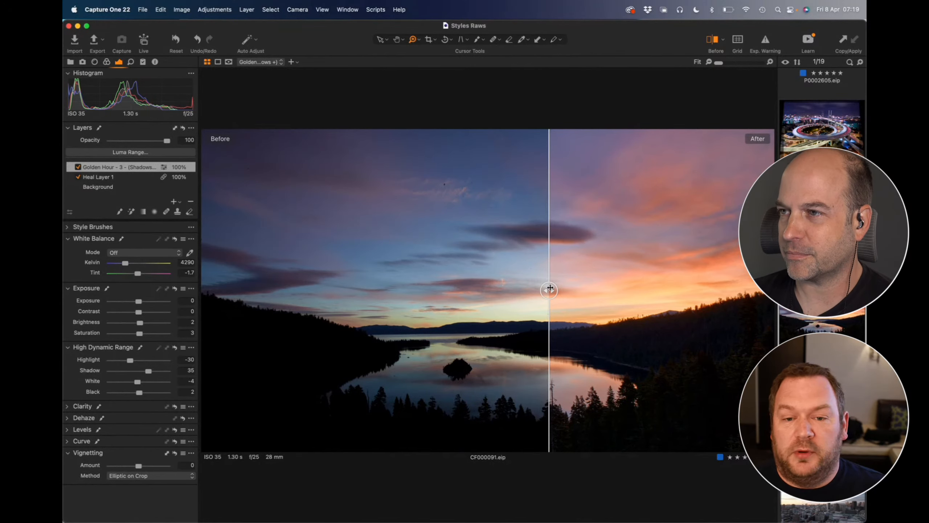
{"action": "left_click_drag", "start_coordinate": [549, 290], "coordinate": [263, 290]}
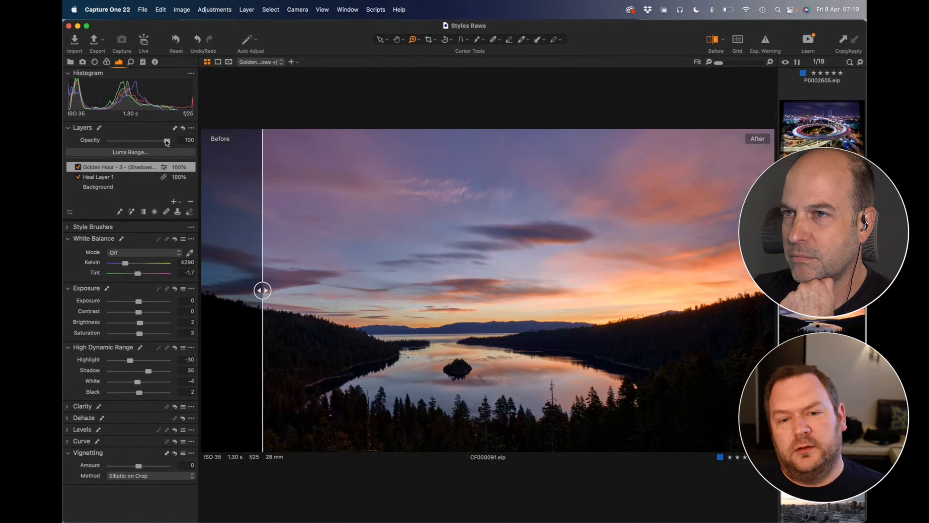
Lower the Golden Hour layer's opacity to 60 and compare the softened style with the original using the before/after divider.
{"action": "left_click_drag", "start_coordinate": [166, 142], "coordinate": [145, 143]}
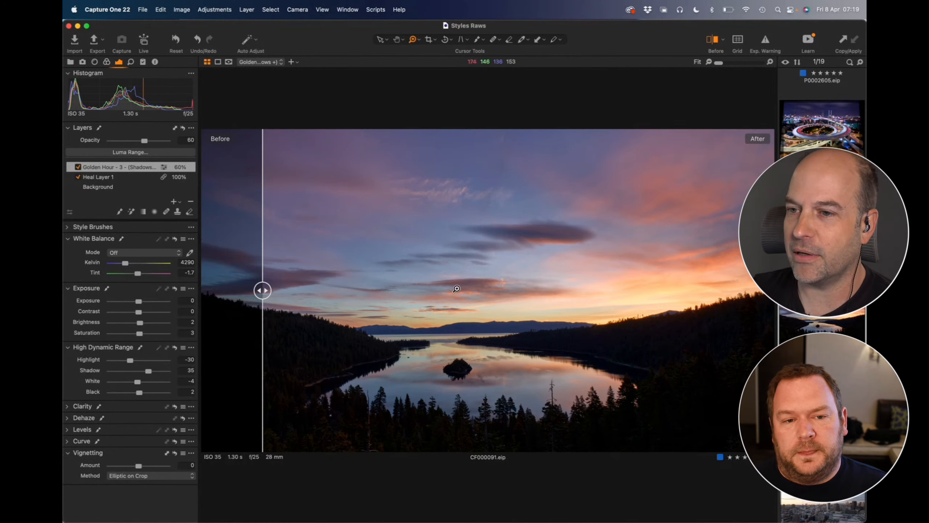
{"action": "left_click_drag", "start_coordinate": [262, 292], "coordinate": [343, 303]}
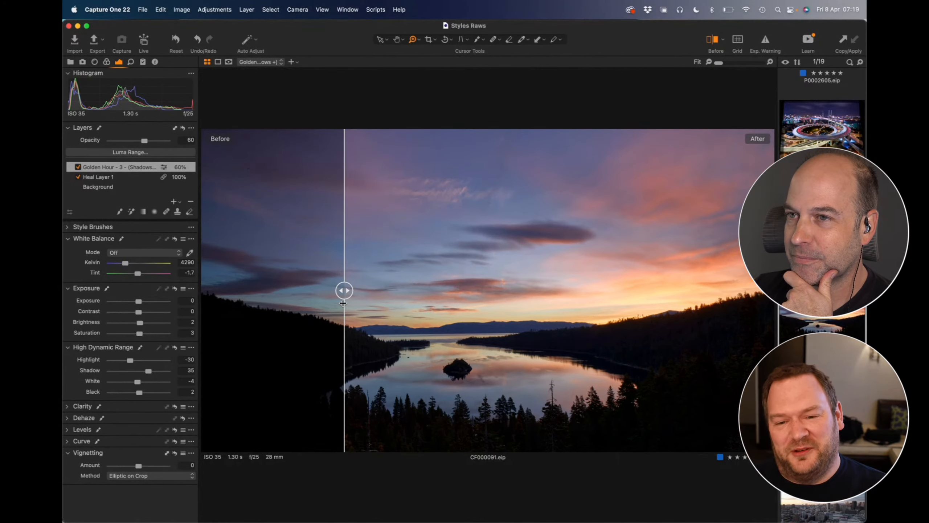
{"action": "left_click_drag", "start_coordinate": [340, 291], "coordinate": [269, 295]}
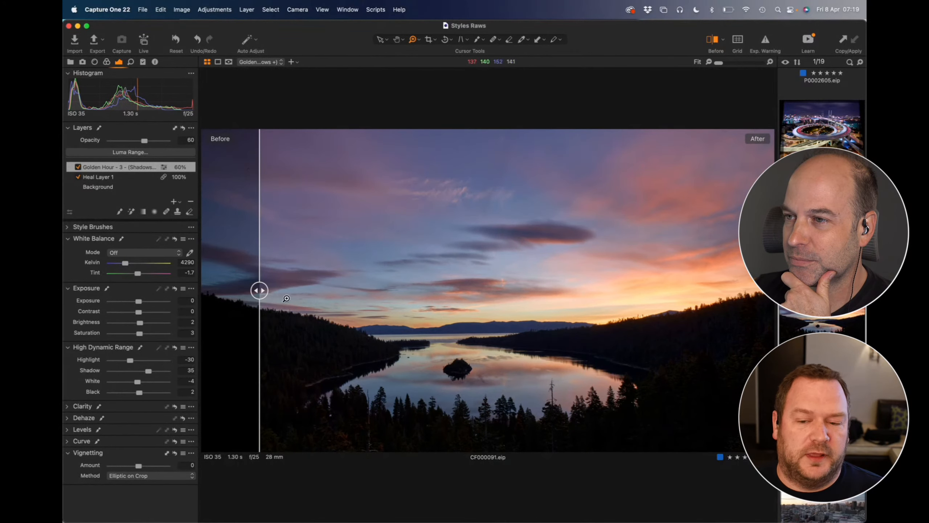
Open the lighthouse sunset photo CF000485 and examine its layers, showing and hiding the mask of Heal Layer 1.
{"action": "left_click", "coordinate": [822, 223]}
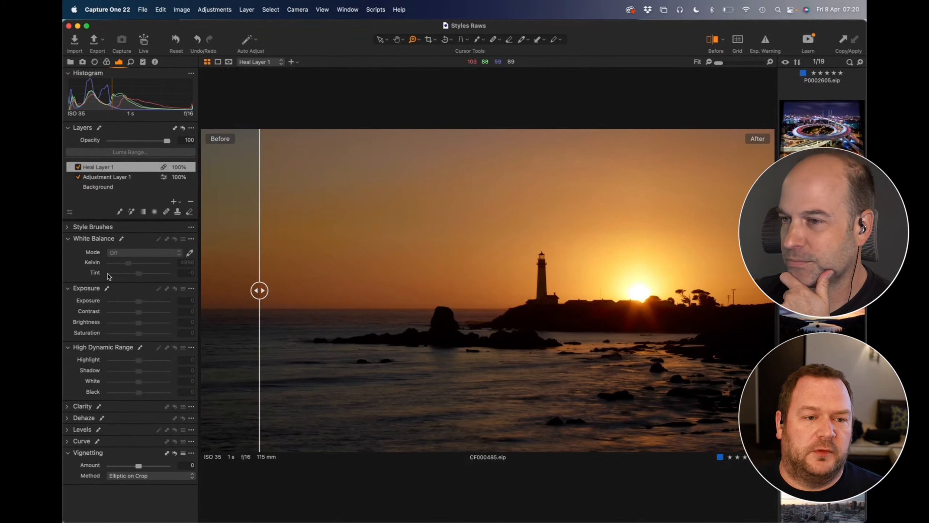
{"action": "left_click", "coordinate": [115, 187]}
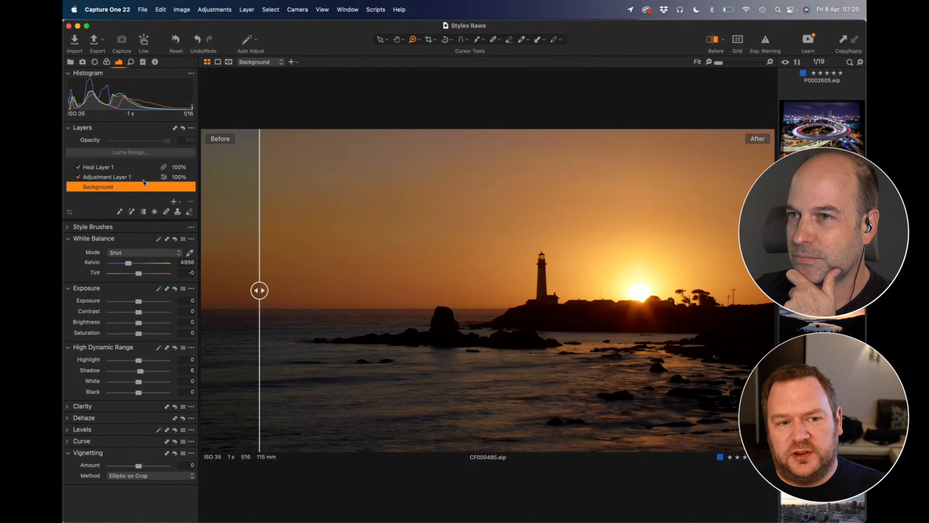
{"action": "left_click", "coordinate": [116, 168]}
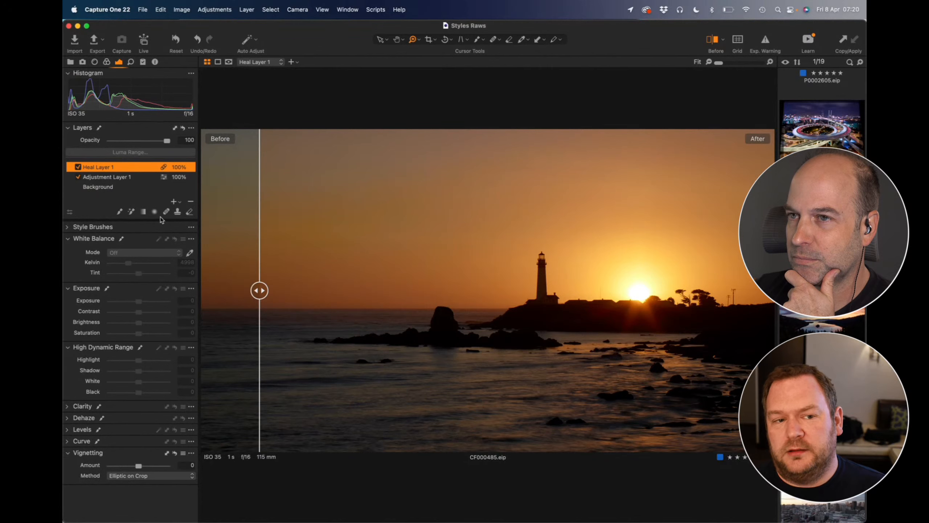
{"action": "key", "text": "m"}
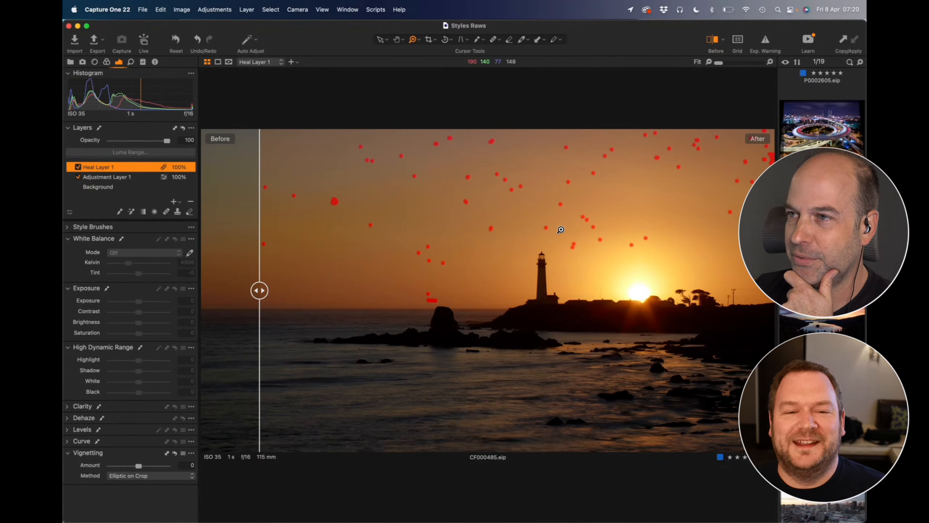
{"action": "key", "text": "m"}
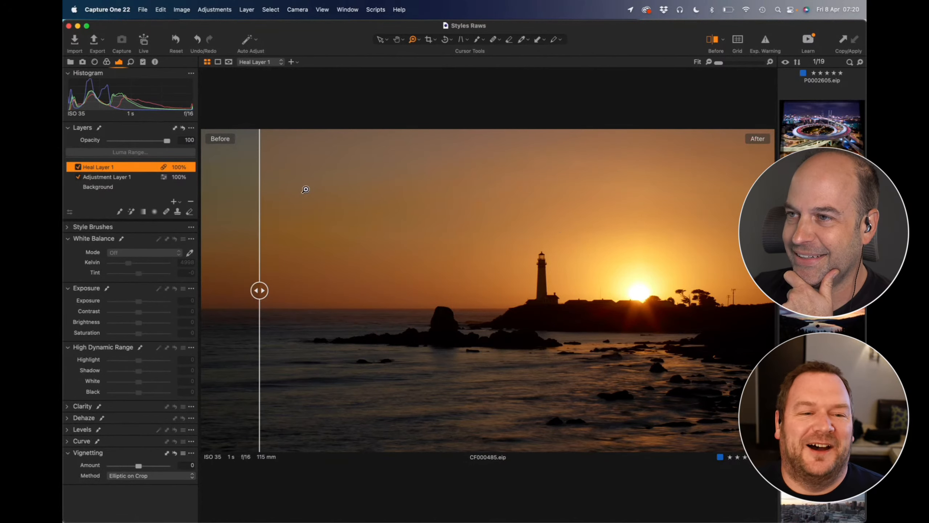
Apply the Golden Hour - 1 - (Default) landscape style to a new layer on the lighthouse photo and return to its layers.
{"action": "left_click", "coordinate": [143, 62]}
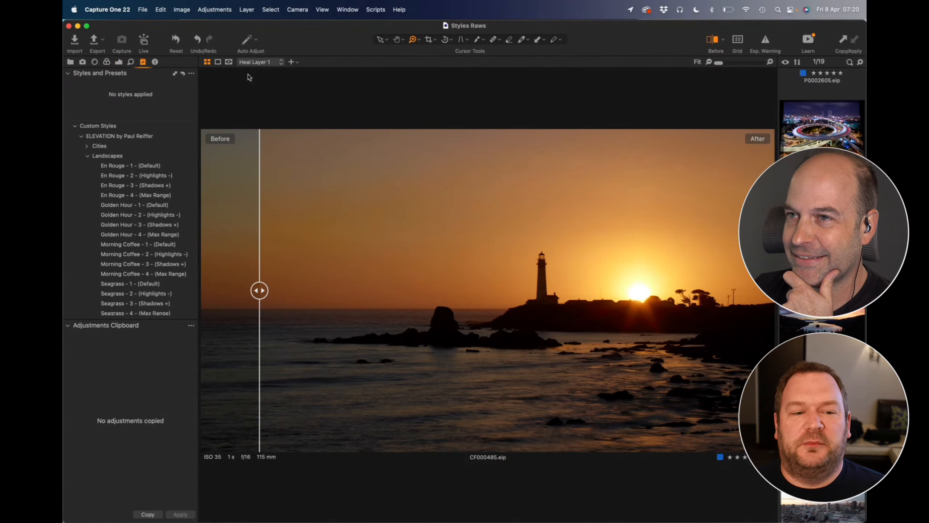
{"action": "left_click", "coordinate": [165, 206]}
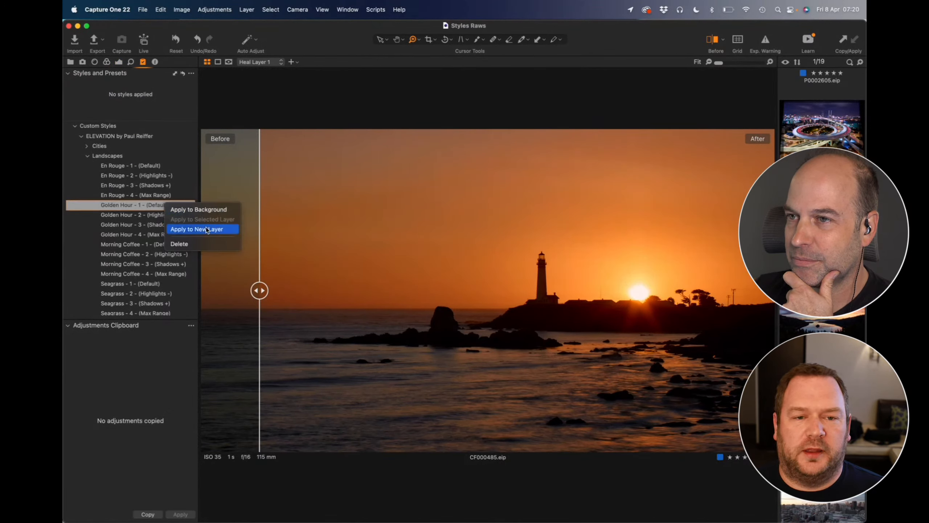
{"action": "left_click", "coordinate": [204, 226]}
{"action": "left_click", "coordinate": [119, 61]}
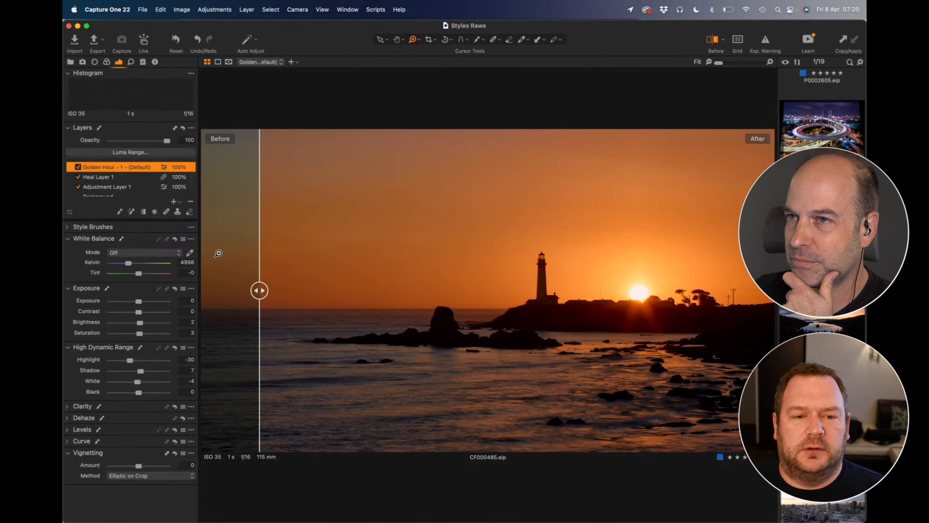
Reveal the styled version across the whole lighthouse photo and set the Golden Hour layer's opacity to 66.
{"action": "left_click_drag", "start_coordinate": [260, 290], "coordinate": [202, 290]}
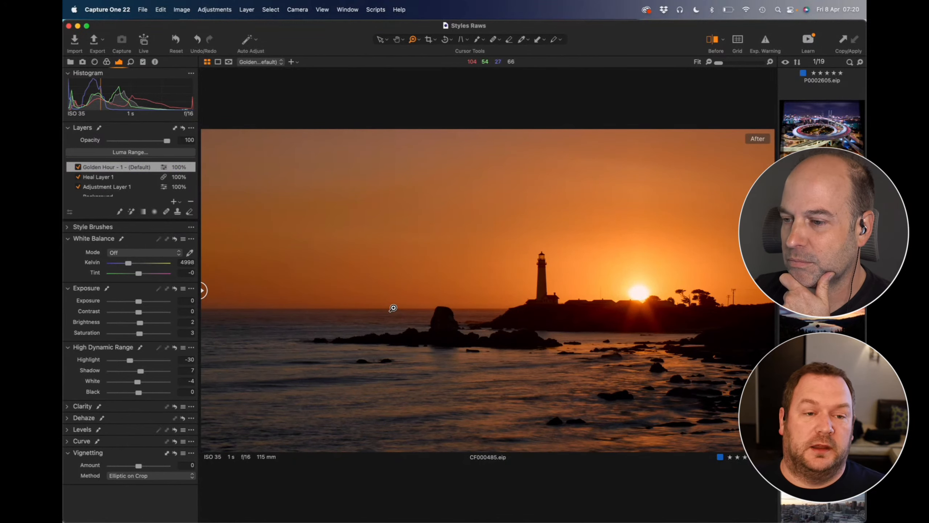
{"action": "left_click_drag", "start_coordinate": [168, 141], "coordinate": [150, 142]}
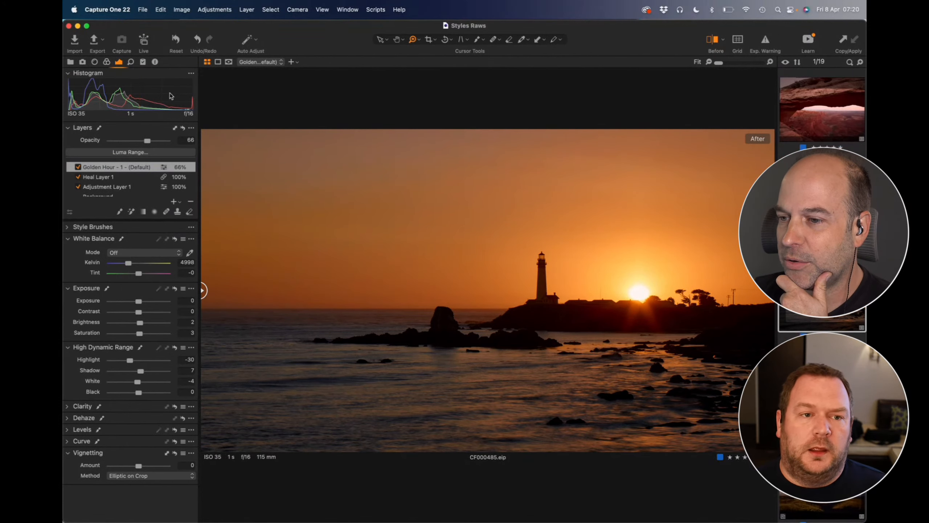
Open the city skyline photo CF004413 and apply the Morning Coffee - 2 - (Highlights -) landscape style to a new layer.
{"action": "left_click", "coordinate": [142, 62]}
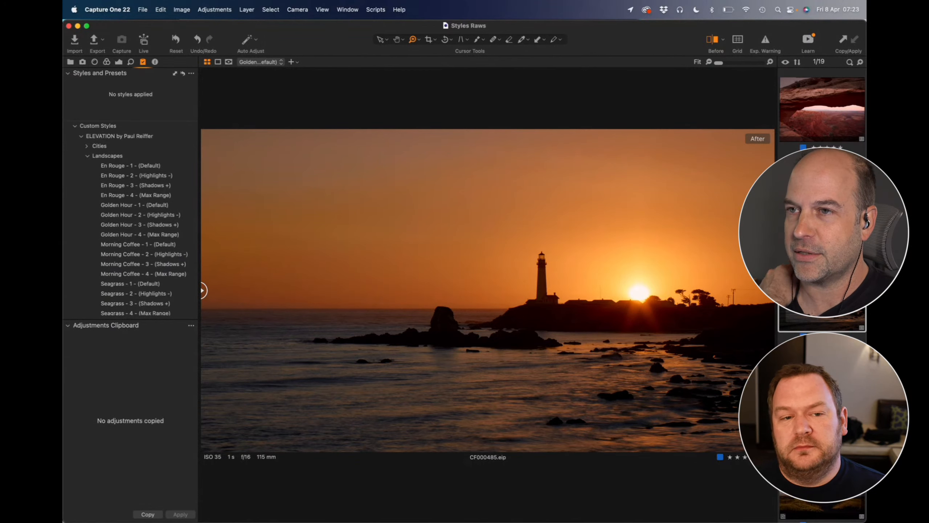
{"action": "left_click", "coordinate": [821, 392]}
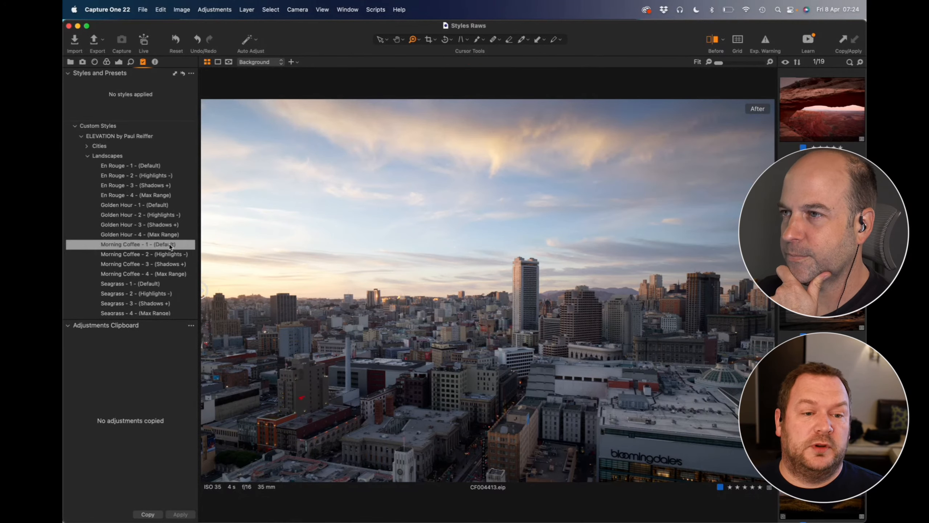
{"action": "right_click", "coordinate": [176, 255]}
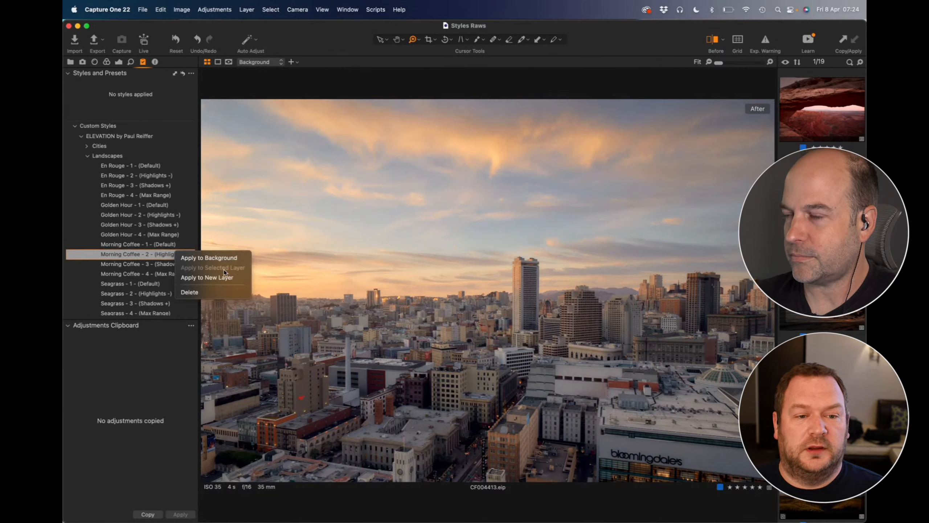
{"action": "left_click", "coordinate": [225, 273]}
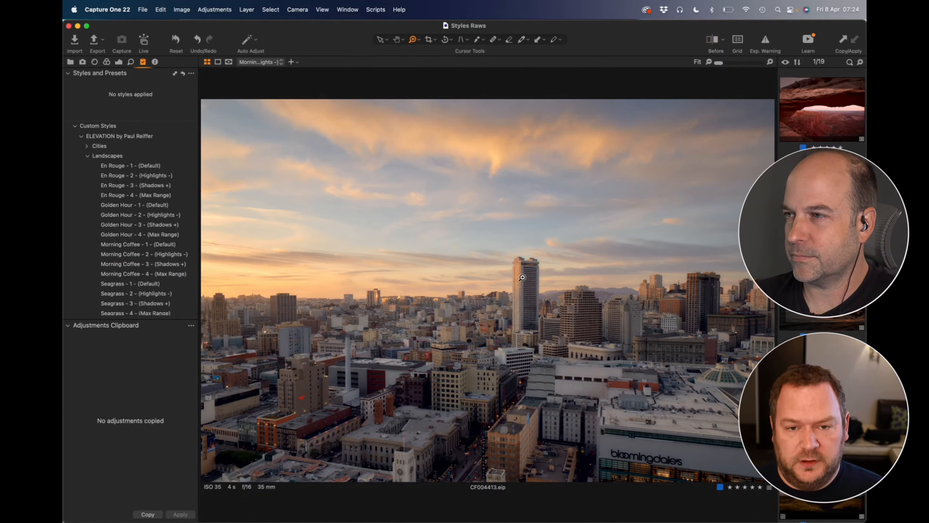
Compare the skyline before and after in a split view, inspecting the tall tower and surrounding buildings up close.
{"action": "key", "text": "y"}
{"action": "left_click_drag", "start_coordinate": [457, 241], "coordinate": [623, 379]}
{"action": "left_click_drag", "start_coordinate": [488, 291], "coordinate": [286, 290]}
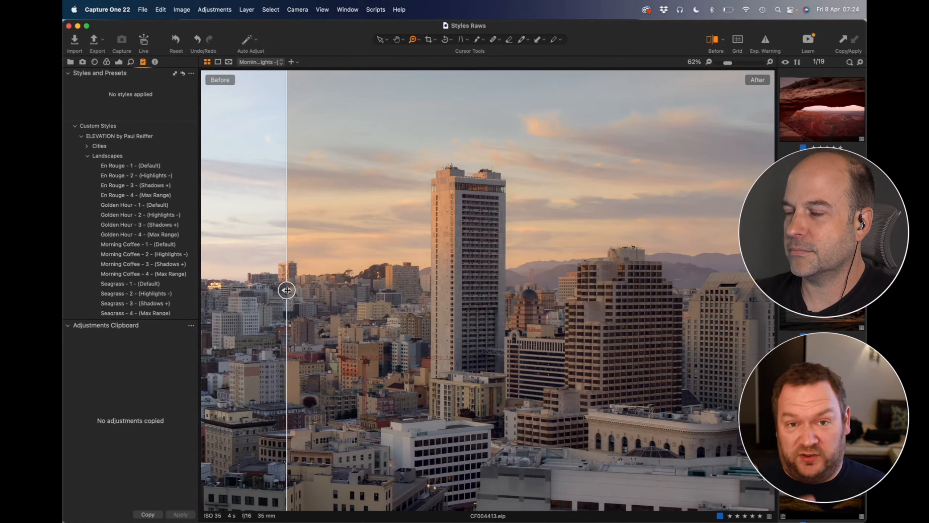
{"action": "left_click_drag", "start_coordinate": [286, 291], "coordinate": [443, 290]}
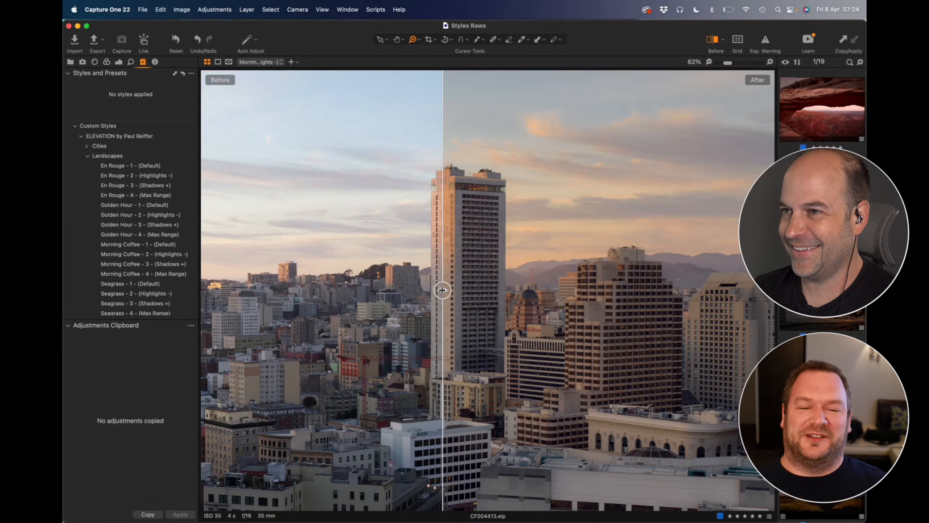
{"action": "mouse_move", "coordinate": [442, 290]}
{"action": "left_mouse_down"}
{"action": "mouse_move", "coordinate": [431, 290]}
{"action": "mouse_move", "coordinate": [468, 290]}
{"action": "mouse_move", "coordinate": [445, 293]}
{"action": "left_mouse_up"}
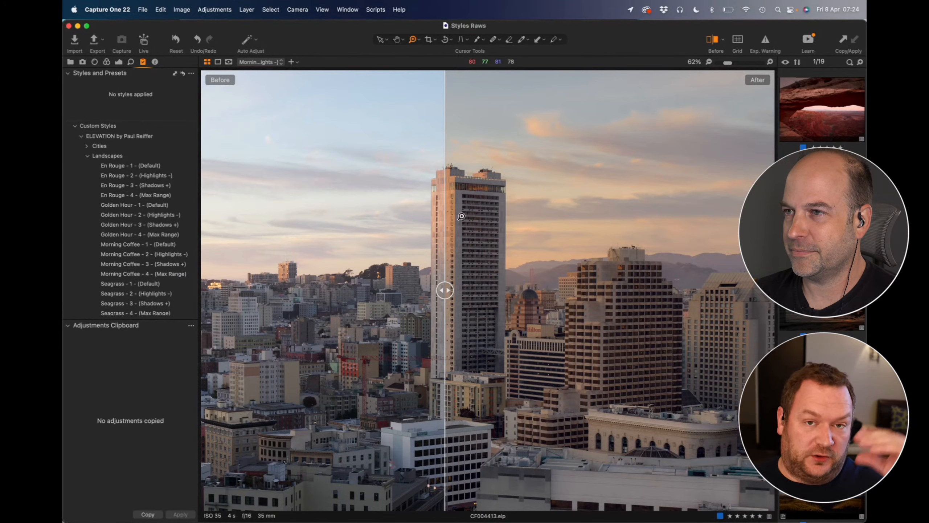
Compare the before and after versions across the full city skyline, revealing the Morning Coffee style over the whole photo.
{"action": "scroll", "coordinate": [493, 224], "scroll_direction": "down", "scroll_amount": 3}
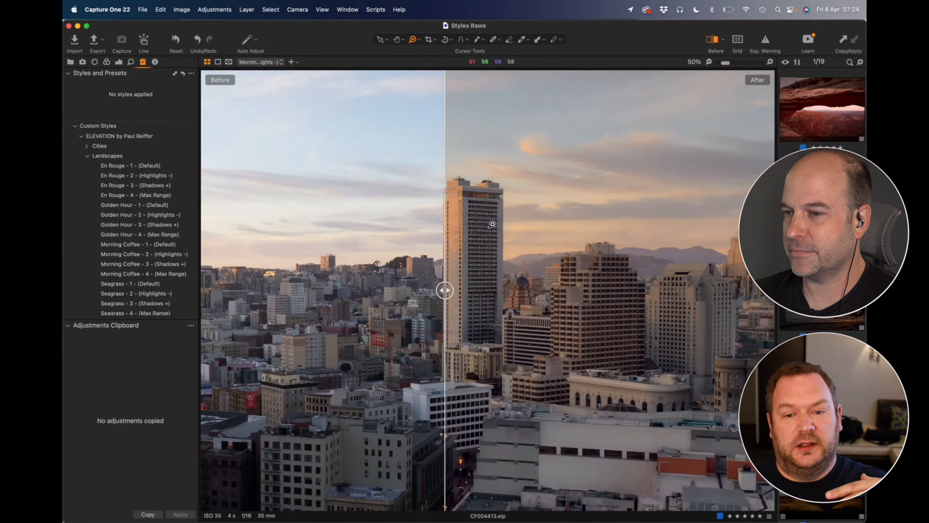
{"action": "scroll", "coordinate": [492, 224], "scroll_direction": "down", "scroll_amount": 1}
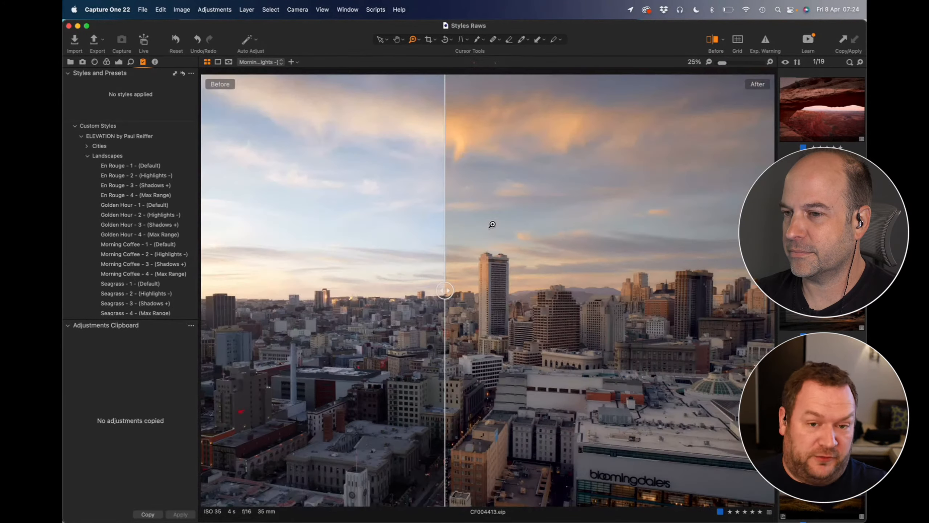
{"action": "scroll", "coordinate": [492, 224], "scroll_direction": "down", "scroll_amount": 1}
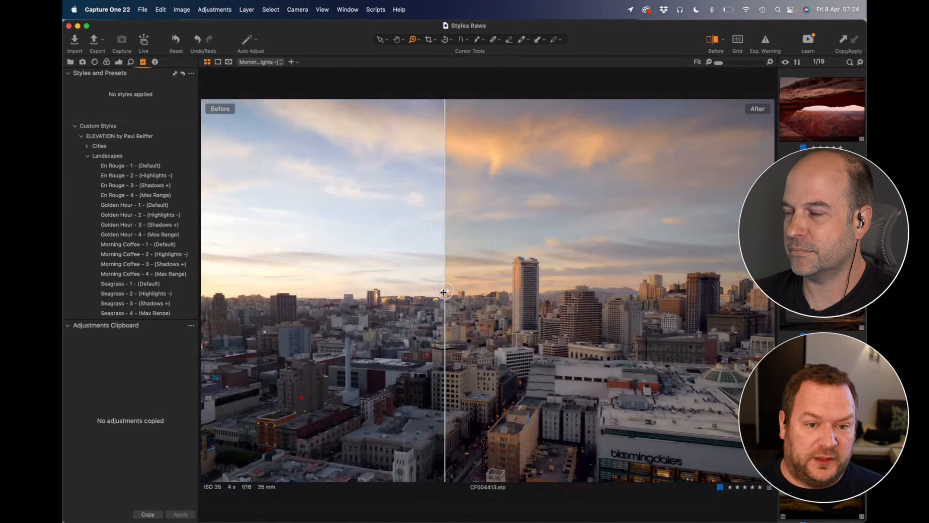
{"action": "left_click_drag", "start_coordinate": [445, 291], "coordinate": [200, 292]}
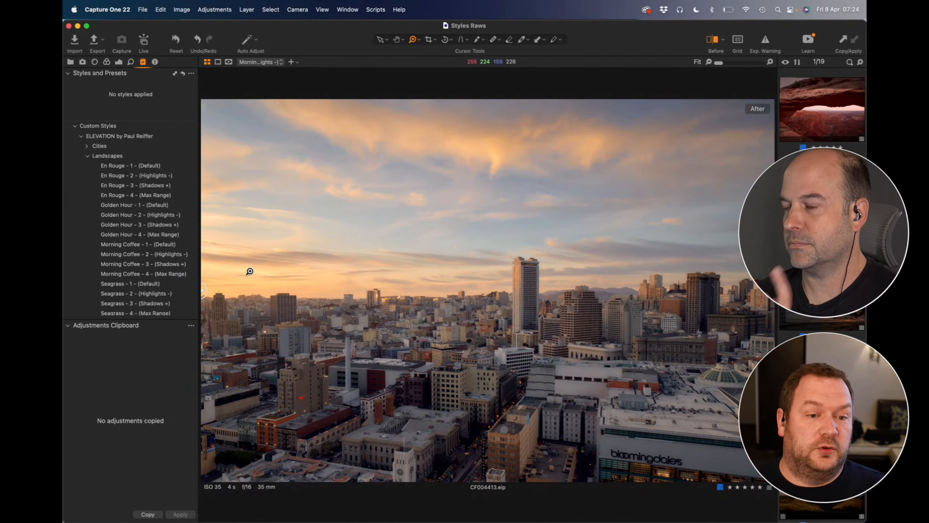
{"action": "mouse_move", "coordinate": [205, 292]}
{"action": "left_mouse_down"}
{"action": "mouse_move", "coordinate": [677, 291]}
{"action": "mouse_move", "coordinate": [442, 307]}
{"action": "mouse_move", "coordinate": [203, 304]}
{"action": "left_mouse_up"}
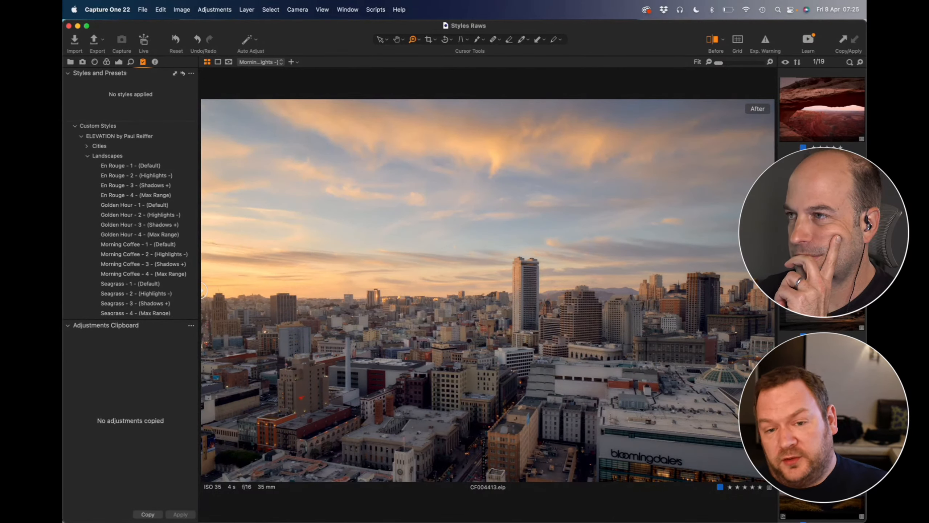
Hide the Golden Hour layer on the lighthouse photo CF000485 and apply the Morning Coffee - 2 - (Highlights -) style to a new layer.
{"action": "left_click", "coordinate": [822, 298]}
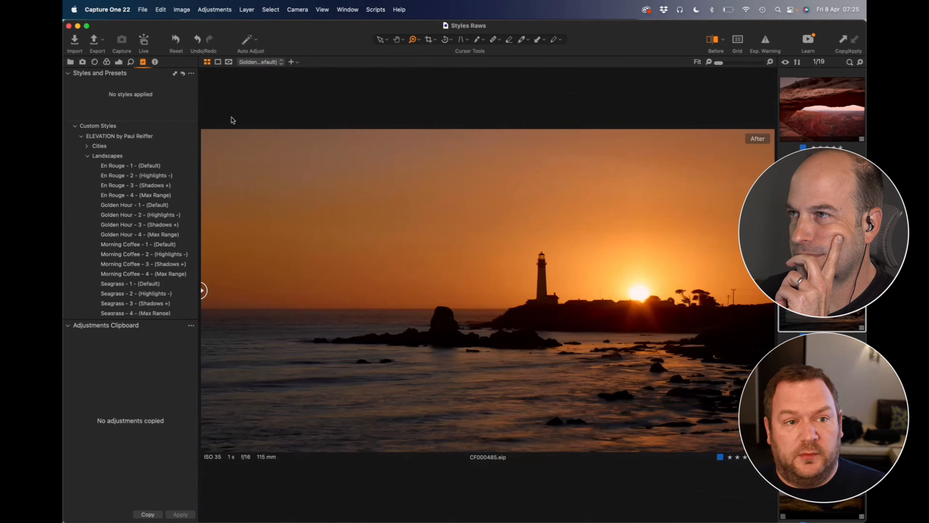
{"action": "left_click", "coordinate": [119, 62]}
{"action": "left_click", "coordinate": [78, 167]}
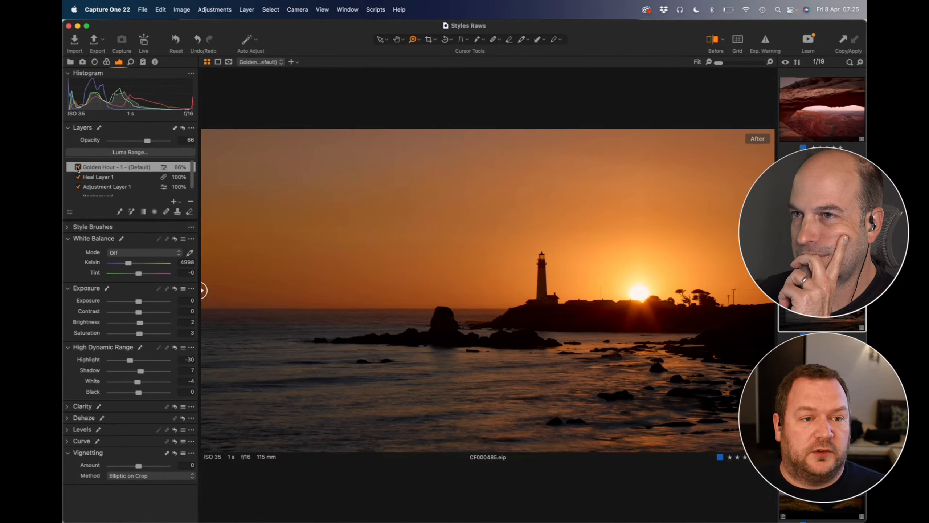
{"action": "left_click", "coordinate": [143, 61]}
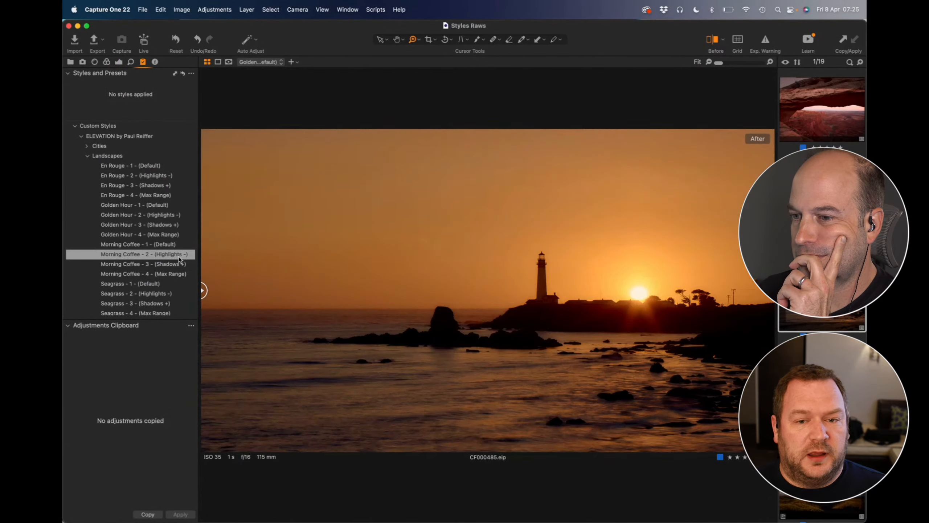
{"action": "left_click", "coordinate": [179, 256]}
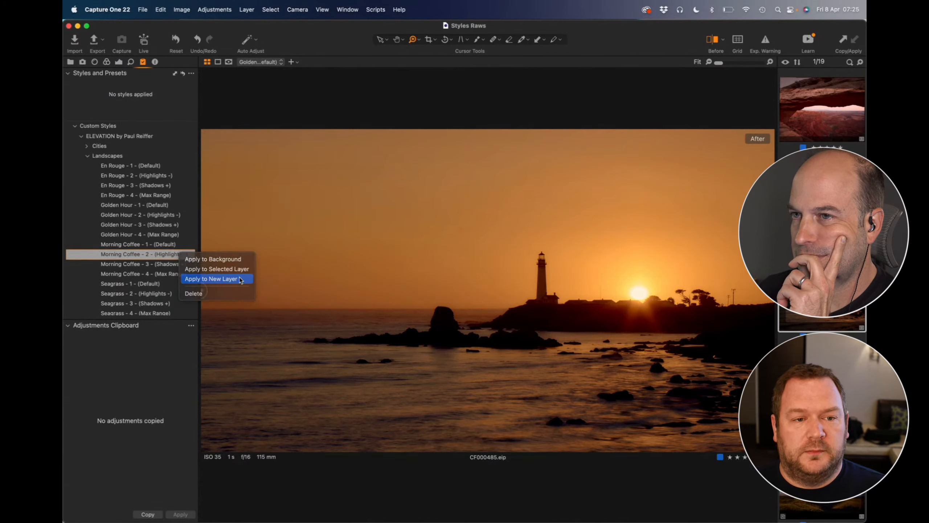
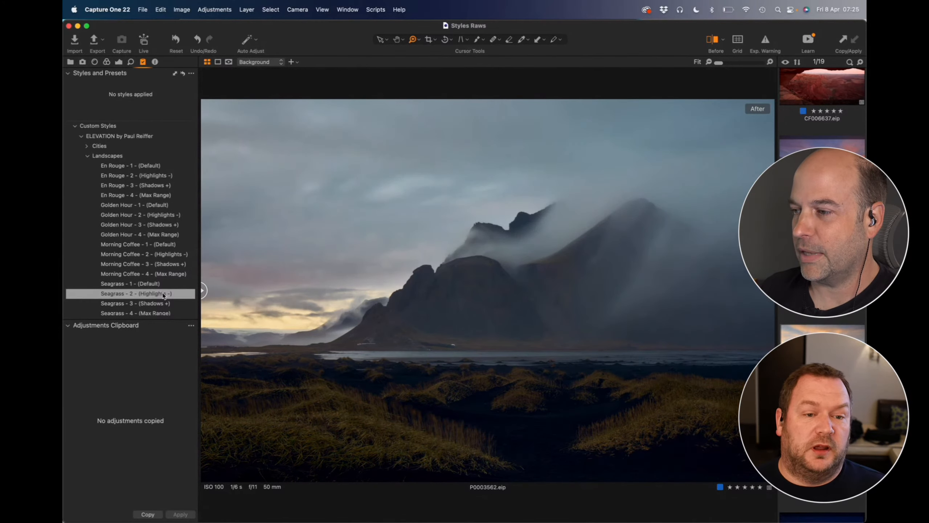
Apply the Seagrass - 2 - (Highlights -) style to a new layer on the misty mountain photo P0003562 and open the coastal photo P0003978.
{"action": "right_click", "coordinate": [164, 296]}
{"action": "left_click", "coordinate": [191, 317]}
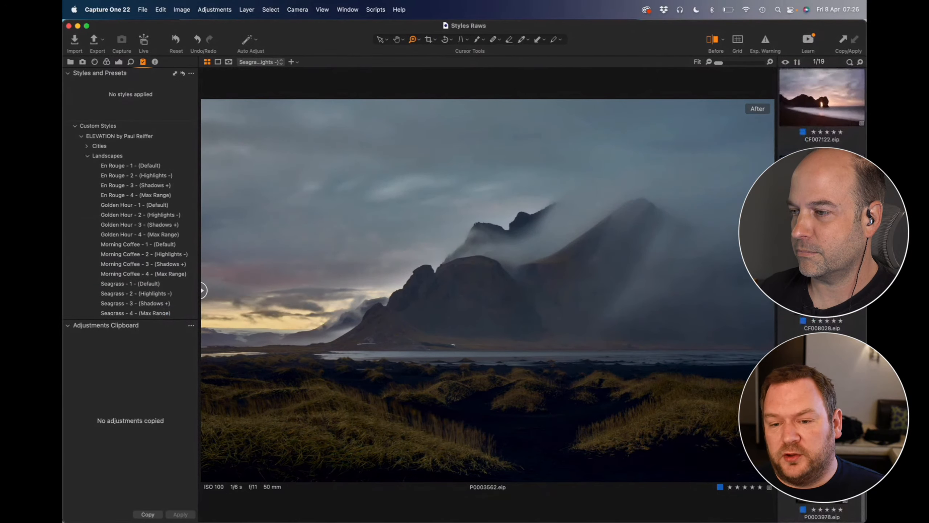
{"action": "left_click", "coordinate": [822, 472]}
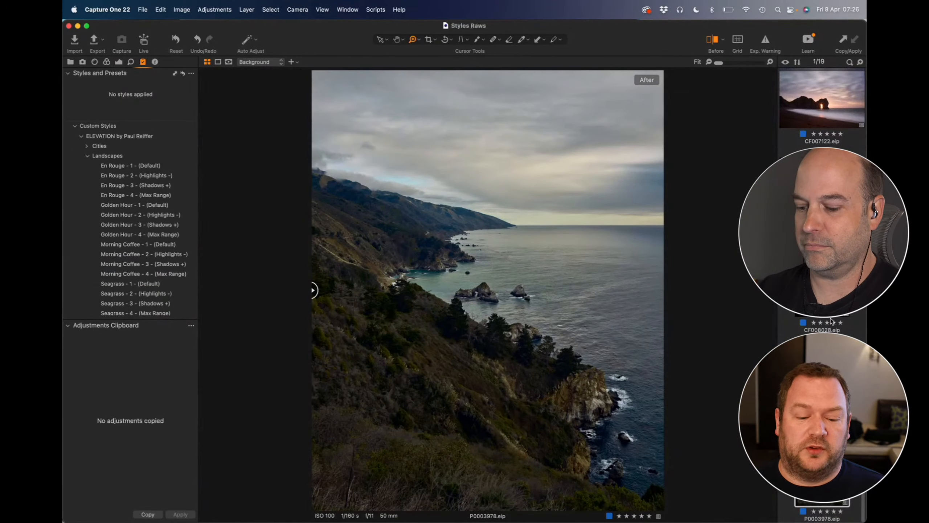
Go back to the misty mountain photo P0003562 and collapse the Landscapes styles group.
{"action": "scroll", "coordinate": [830, 319], "scroll_direction": "down", "scroll_amount": 5}
{"action": "scroll", "coordinate": [826, 321], "scroll_direction": "down", "scroll_amount": 5}
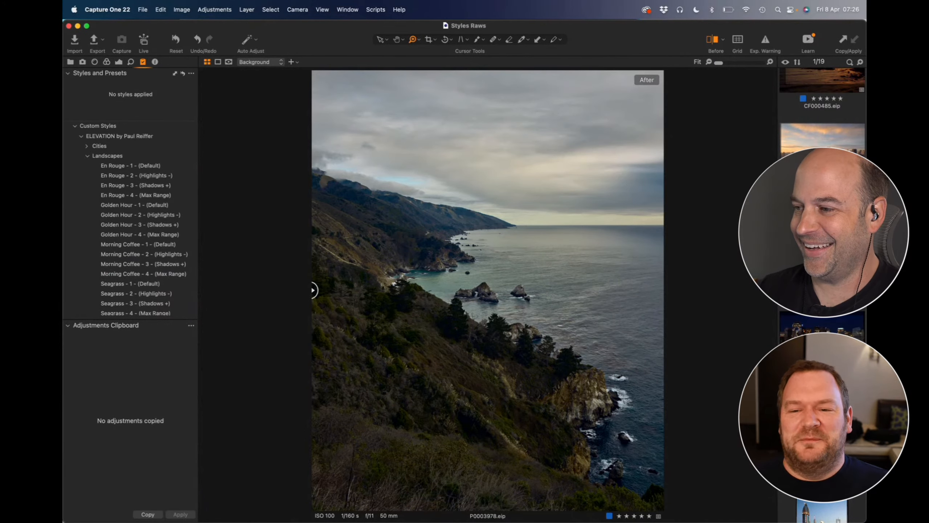
{"action": "key", "text": "Down"}
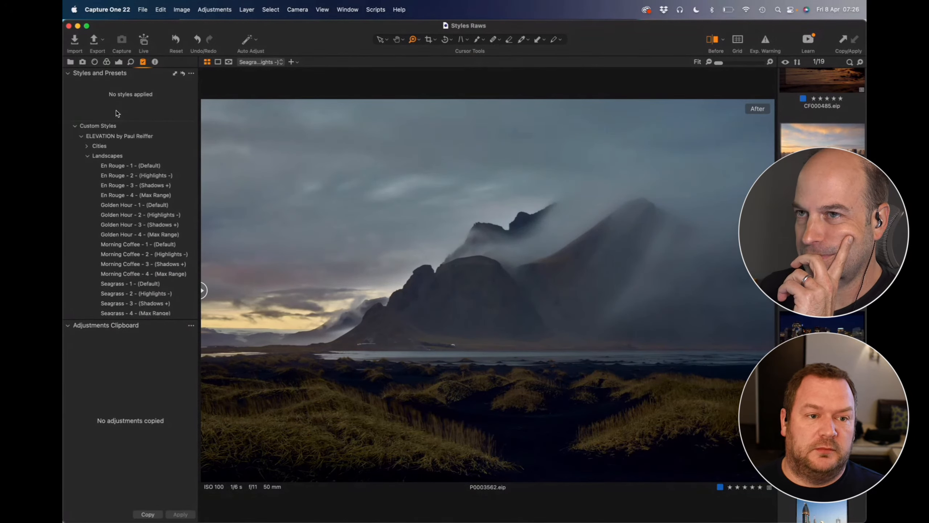
{"action": "left_click", "coordinate": [89, 156]}
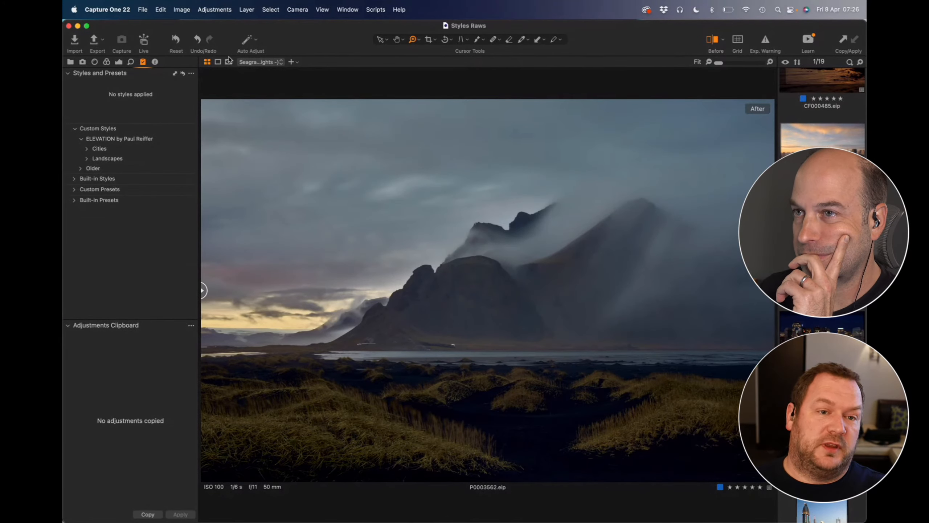
Show the adjustments behind the Seagrass - 2 - (Highlights -) layer and check the layer's options for saving them as a style or style brush.
{"action": "left_click", "coordinate": [119, 62]}
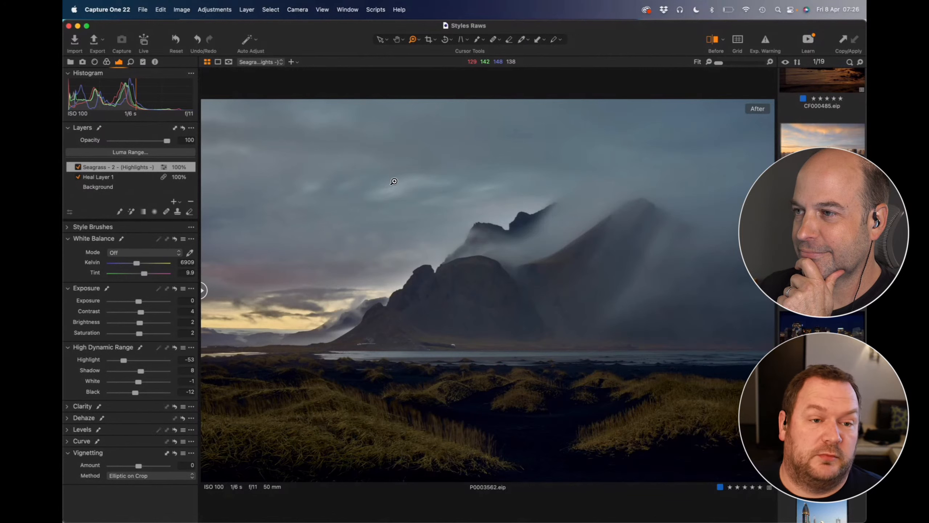
{"action": "right_click", "coordinate": [134, 170]}
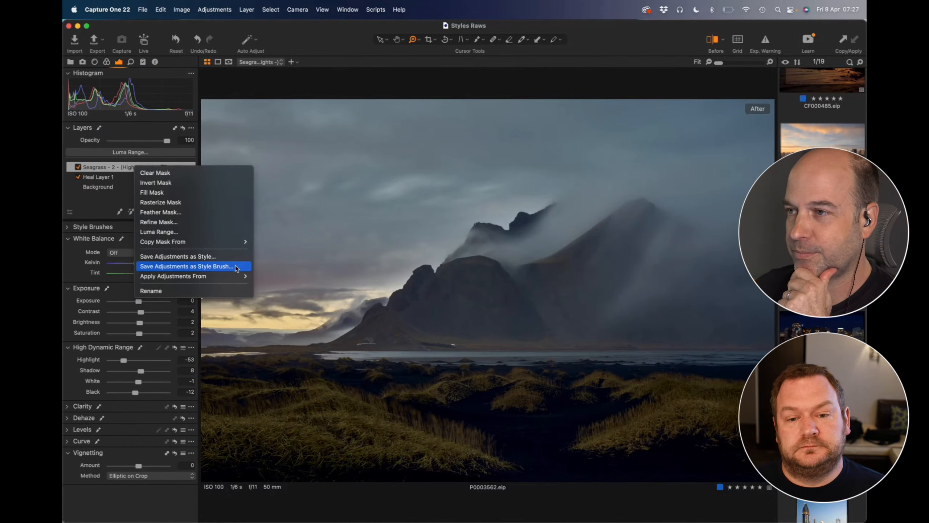
{"action": "left_click", "coordinate": [352, 31]}
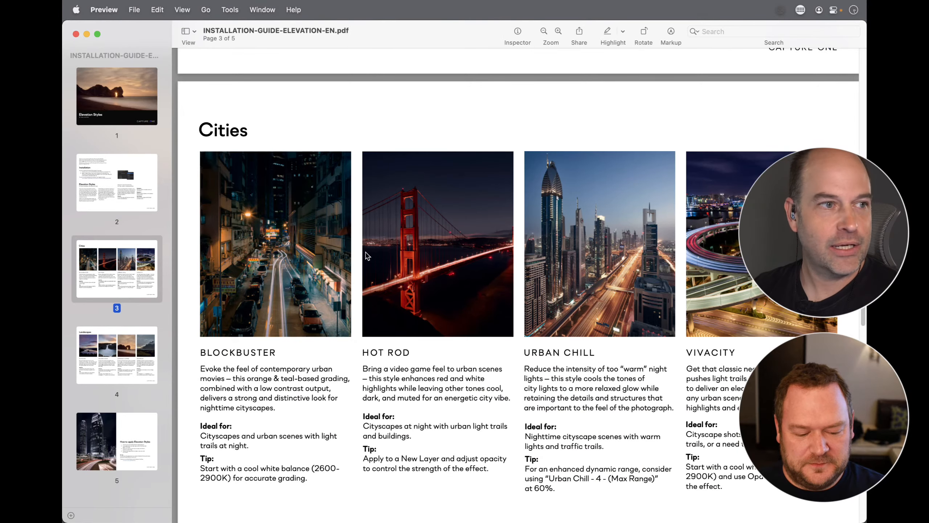
Review the installation instructions and the style variation descriptions on page 2 of the ELEVATION installation guide PDF.
{"action": "scroll", "coordinate": [359, 252], "scroll_direction": "up", "scroll_amount": 5}
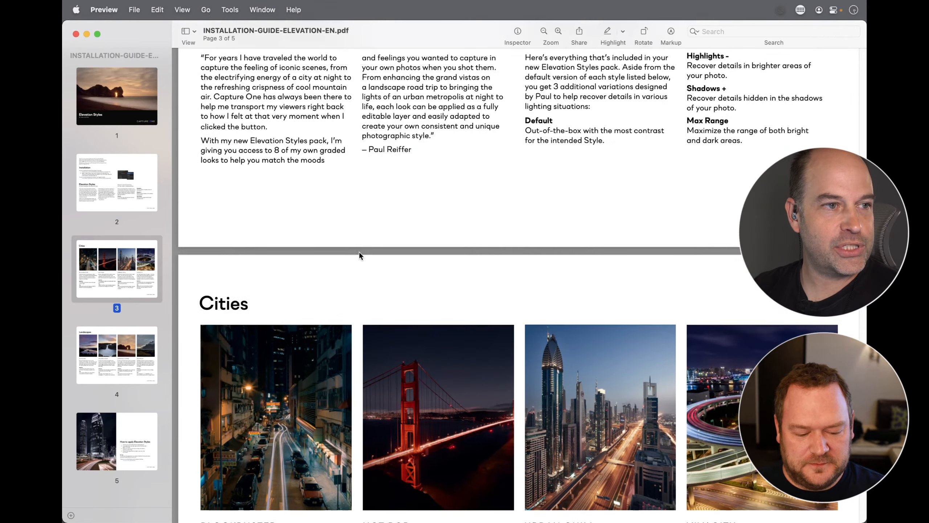
{"action": "scroll", "coordinate": [359, 251], "scroll_direction": "up", "scroll_amount": 8}
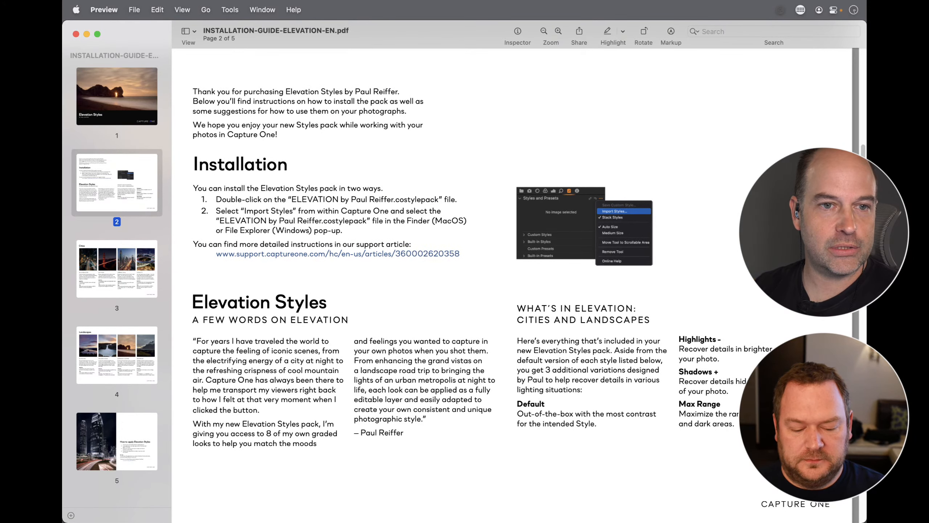
{"action": "scroll", "coordinate": [512, 278], "scroll_direction": "down", "scroll_amount": 1}
{"action": "scroll", "coordinate": [512, 278], "scroll_direction": "up", "scroll_amount": 1}
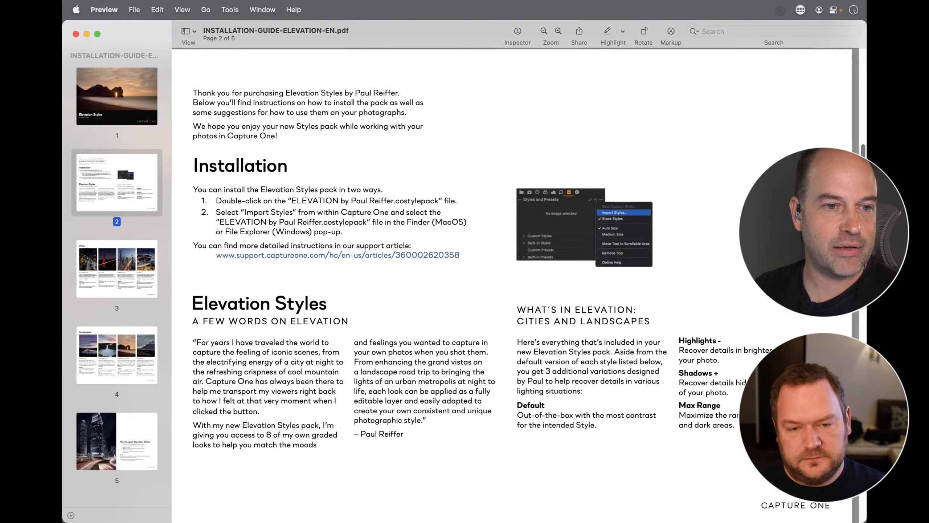
Look over the guide's Cities page with the descriptions, ideal uses and tips for each city style.
{"action": "scroll", "coordinate": [512, 278], "scroll_direction": "down", "scroll_amount": 15}
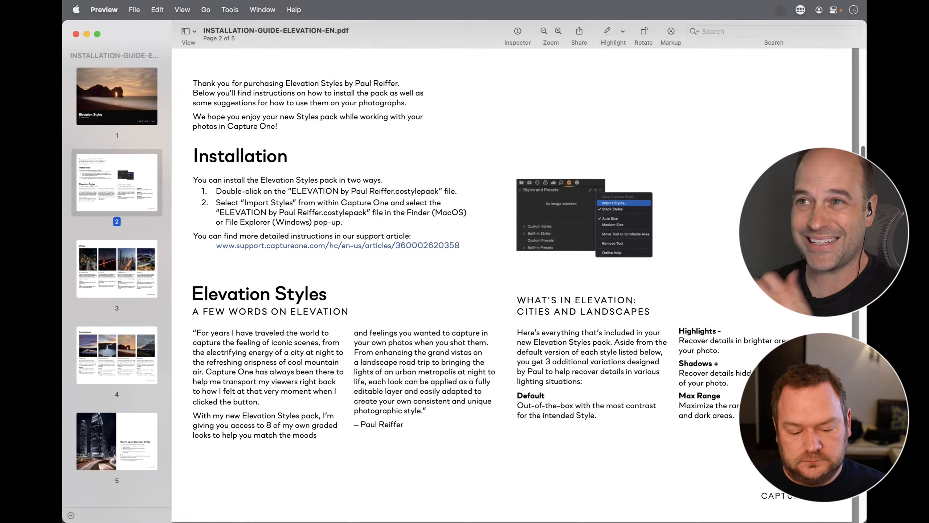
{"action": "scroll", "coordinate": [512, 278], "scroll_direction": "down", "scroll_amount": 3}
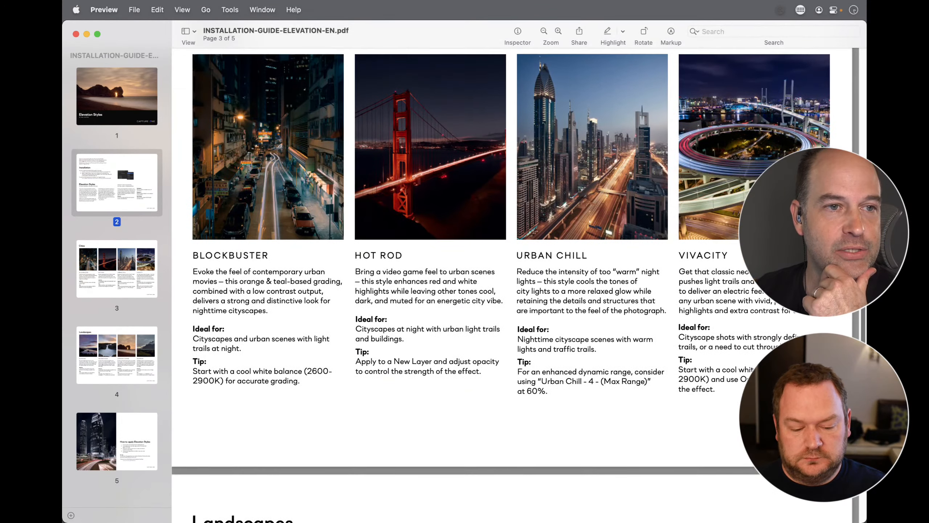
{"action": "scroll", "coordinate": [512, 278], "scroll_direction": "up", "scroll_amount": 2}
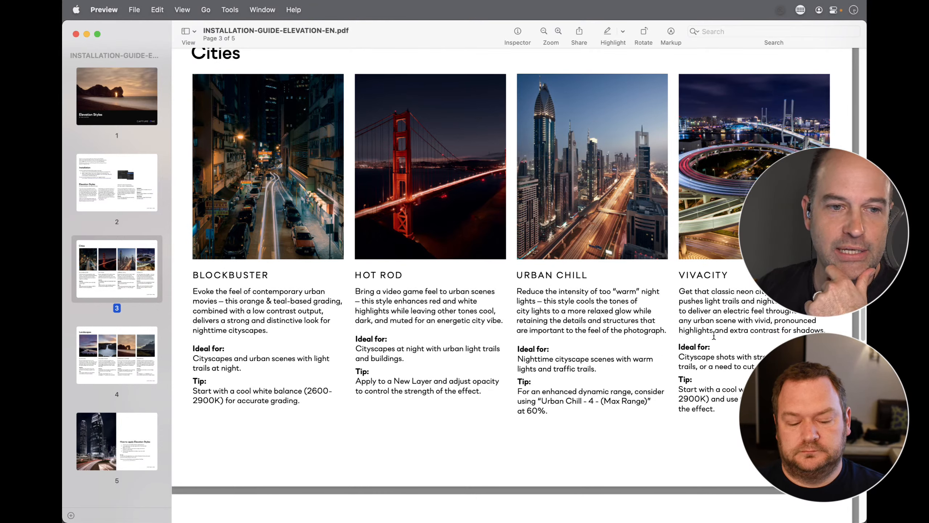
Look through the guide's Landscapes page and the How to apply Elevation Styles instructions, returning to the Landscapes page.
{"action": "scroll", "coordinate": [502, 270], "scroll_direction": "down", "scroll_amount": 10}
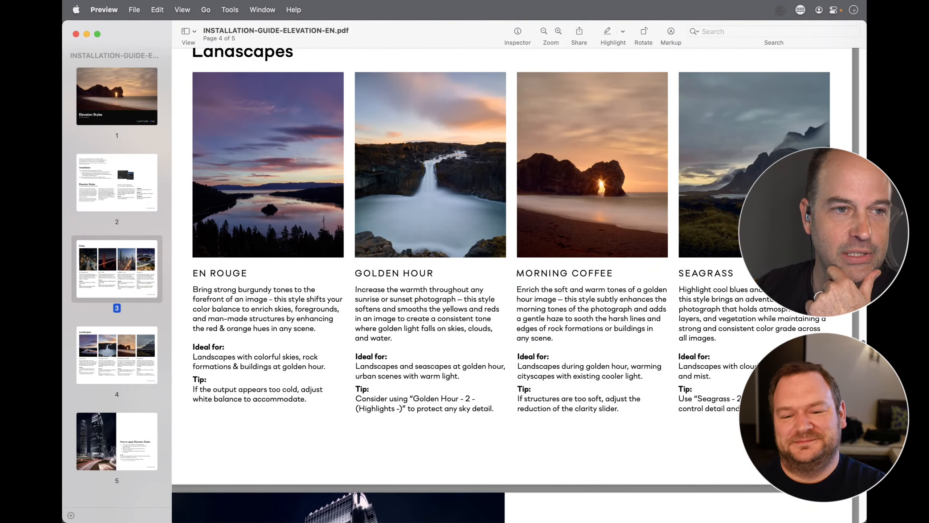
{"action": "scroll", "coordinate": [501, 271], "scroll_direction": "down", "scroll_amount": 10}
{"action": "scroll", "coordinate": [502, 271], "scroll_direction": "down", "scroll_amount": 3}
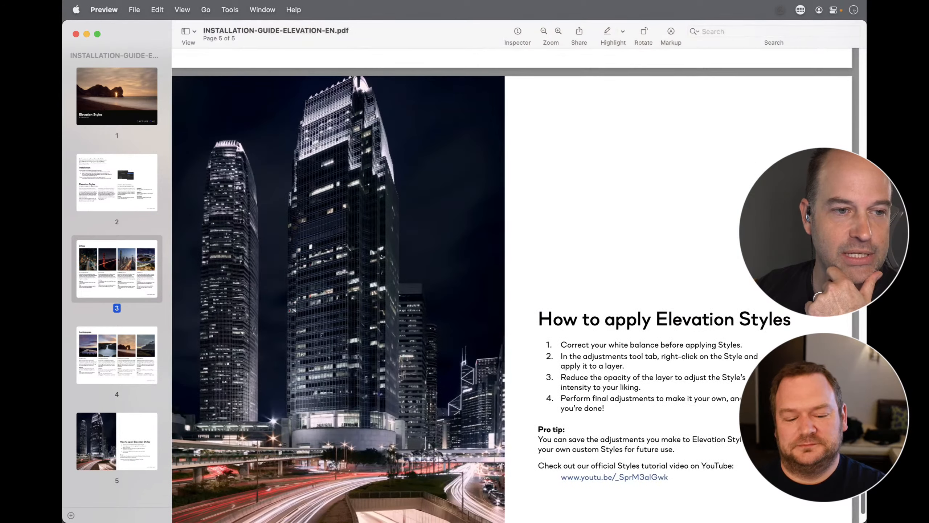
{"action": "scroll", "coordinate": [501, 270], "scroll_direction": "up", "scroll_amount": 5}
{"action": "scroll", "coordinate": [501, 271], "scroll_direction": "up", "scroll_amount": 8}
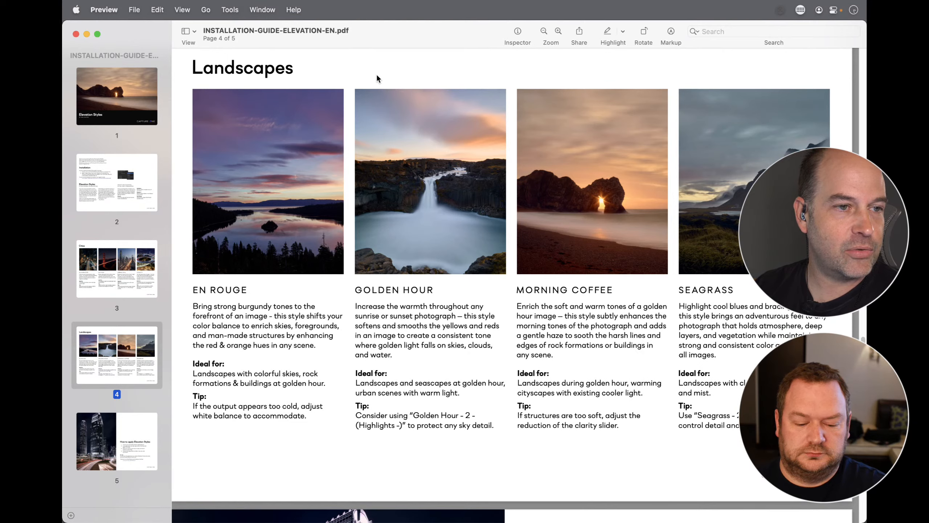
Switch to Safari, reveal the full web address of the Elevation styles page and look through the pack's description.
{"action": "key", "text": "super+Tab"}
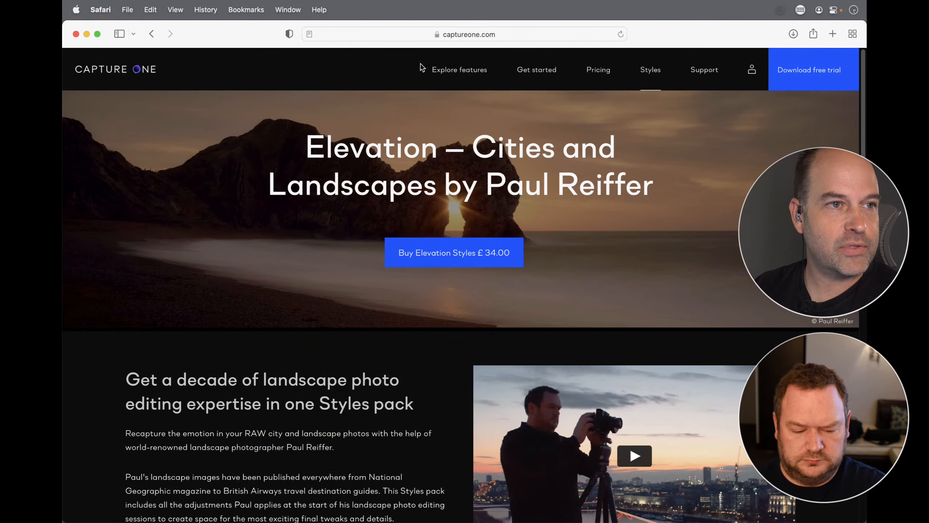
{"action": "left_click", "coordinate": [502, 33]}
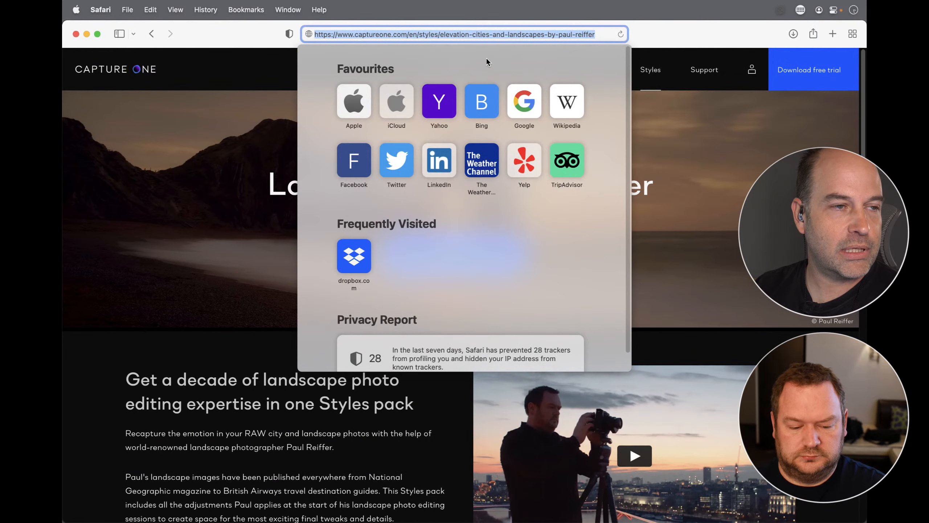
{"action": "key", "text": "super+Tab"}
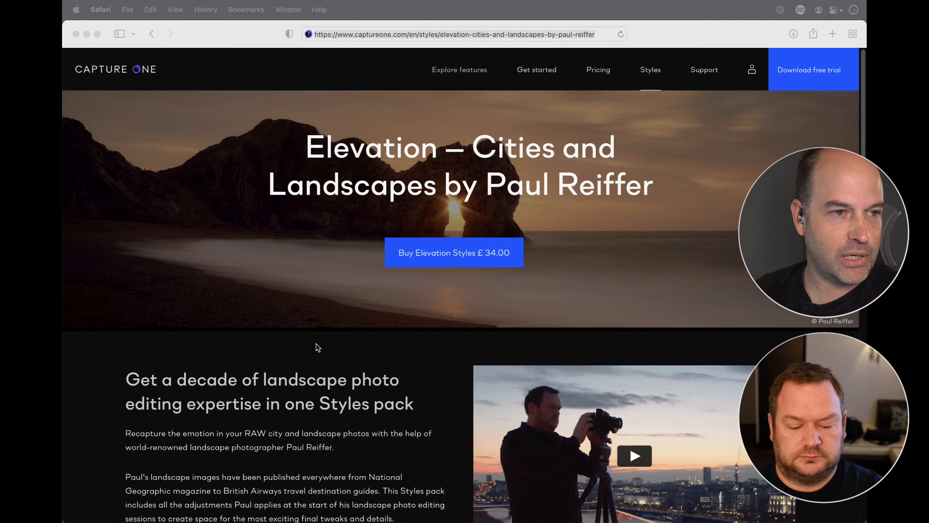
{"action": "scroll", "coordinate": [308, 362], "scroll_direction": "down", "scroll_amount": 5}
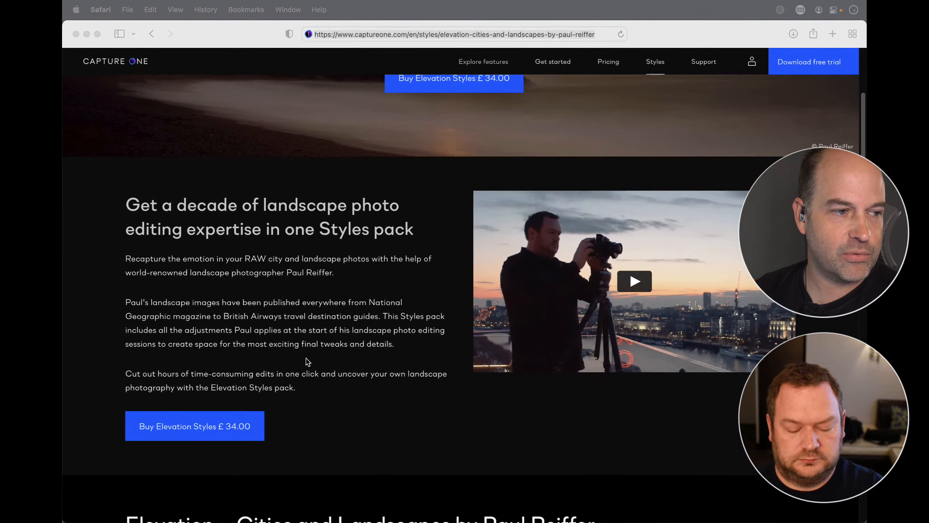
{"action": "scroll", "coordinate": [311, 362], "scroll_direction": "up", "scroll_amount": 2}
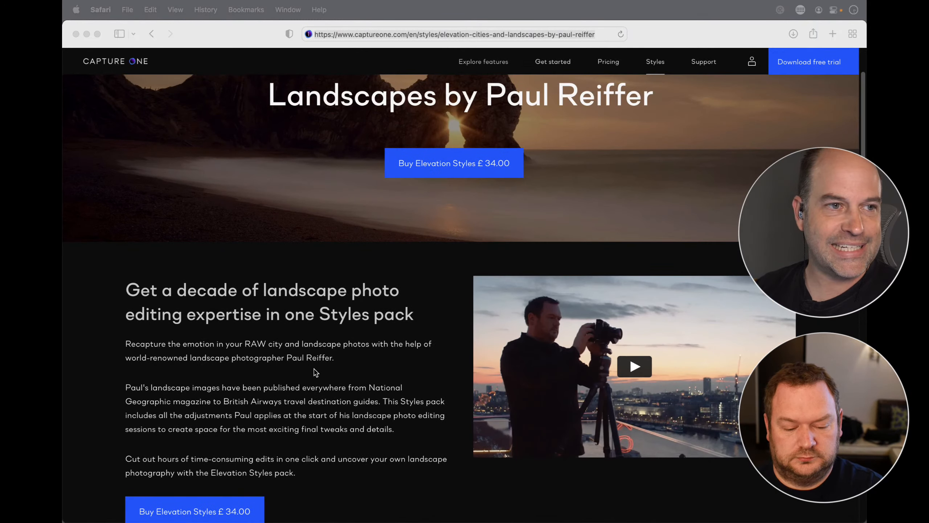